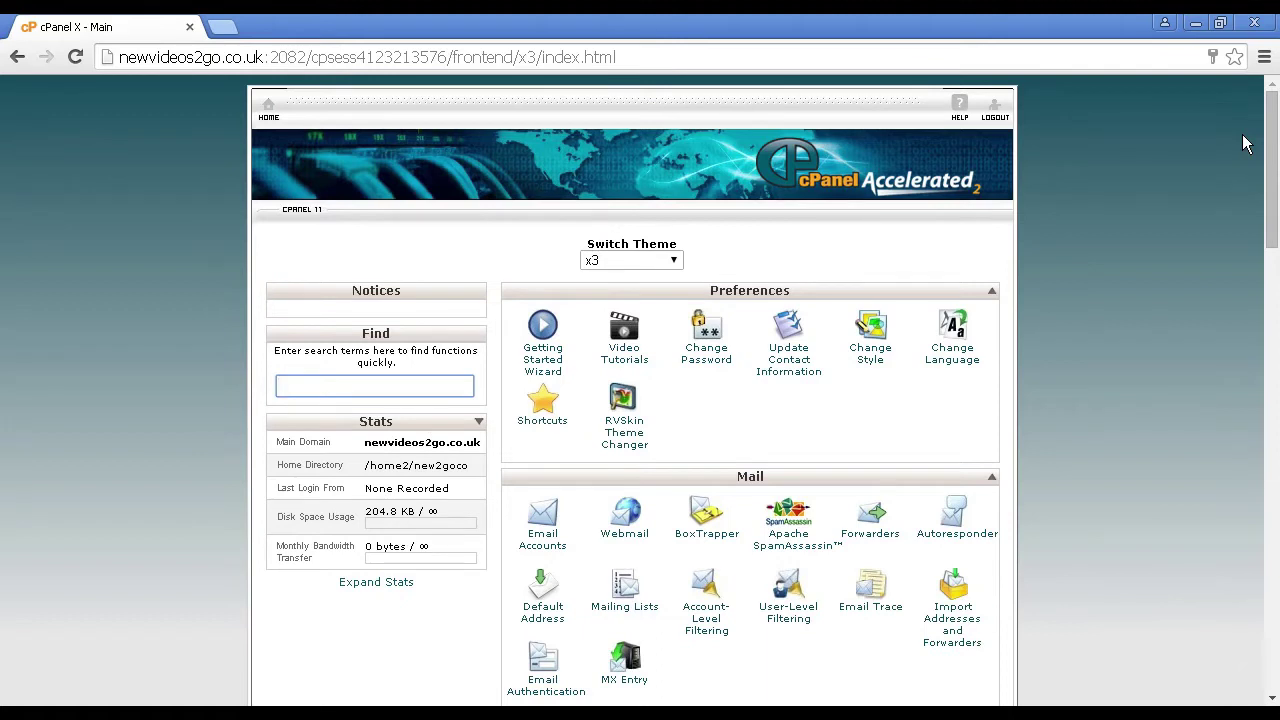
- Scroll down to Softaculous Apps Installer and open the WordPress 4.1.1 installer
{"action": "left_click_drag", "start_coordinate": [1273, 118], "coordinate": [1251, 583]}
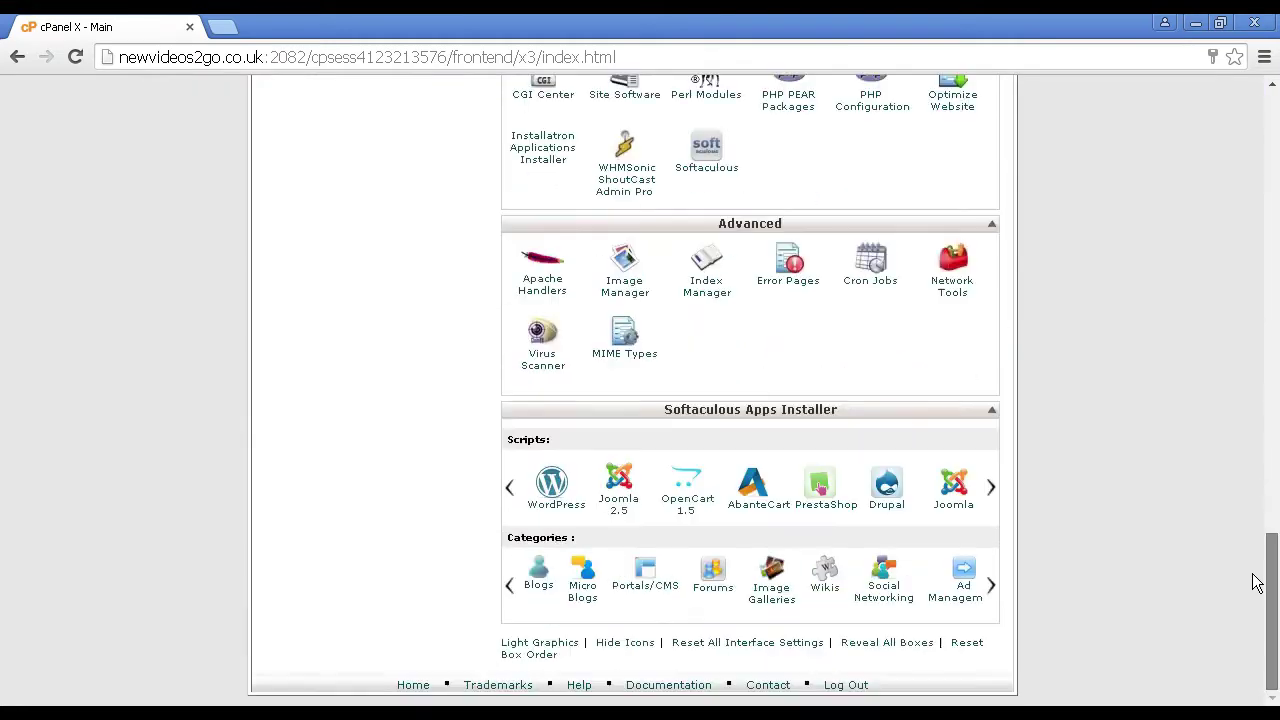
{"action": "left_click", "coordinate": [553, 495]}
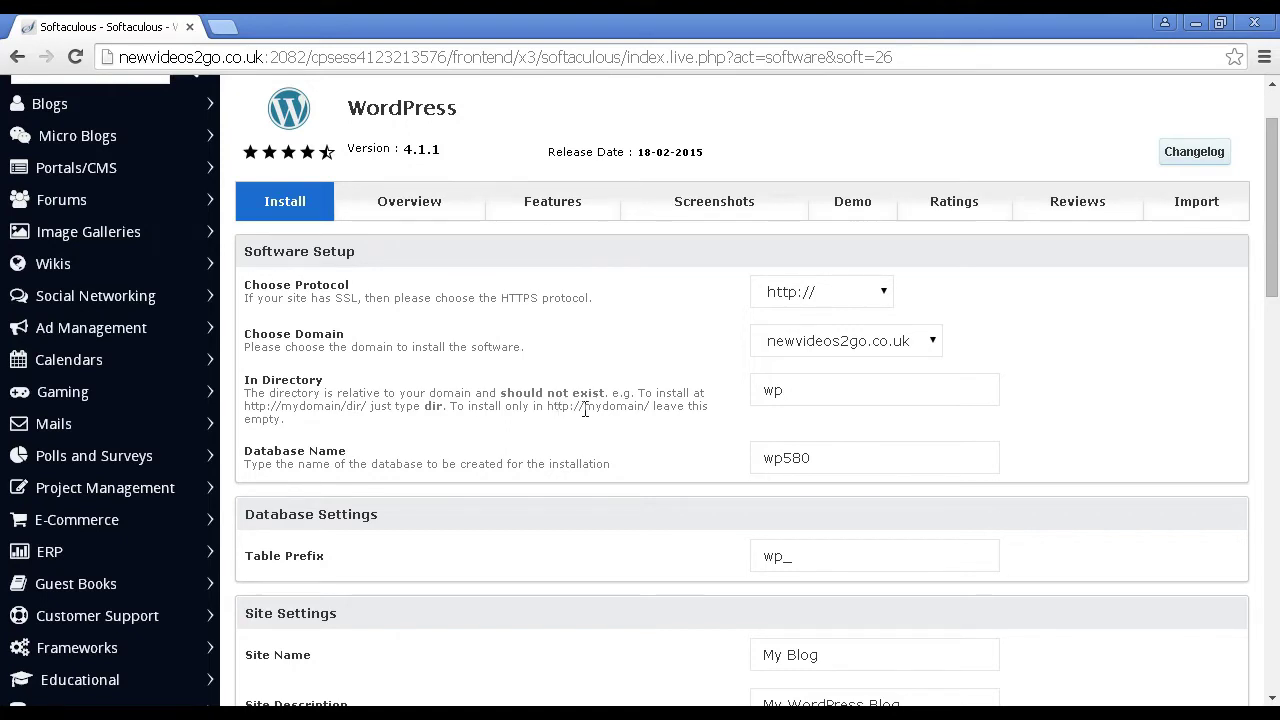
- Clear 'wp' from the In Directory field so WordPress installs at the domain root
{"action": "left_click", "coordinate": [785, 399]}
{"action": "left_click_drag", "start_coordinate": [785, 393], "coordinate": [735, 392]}
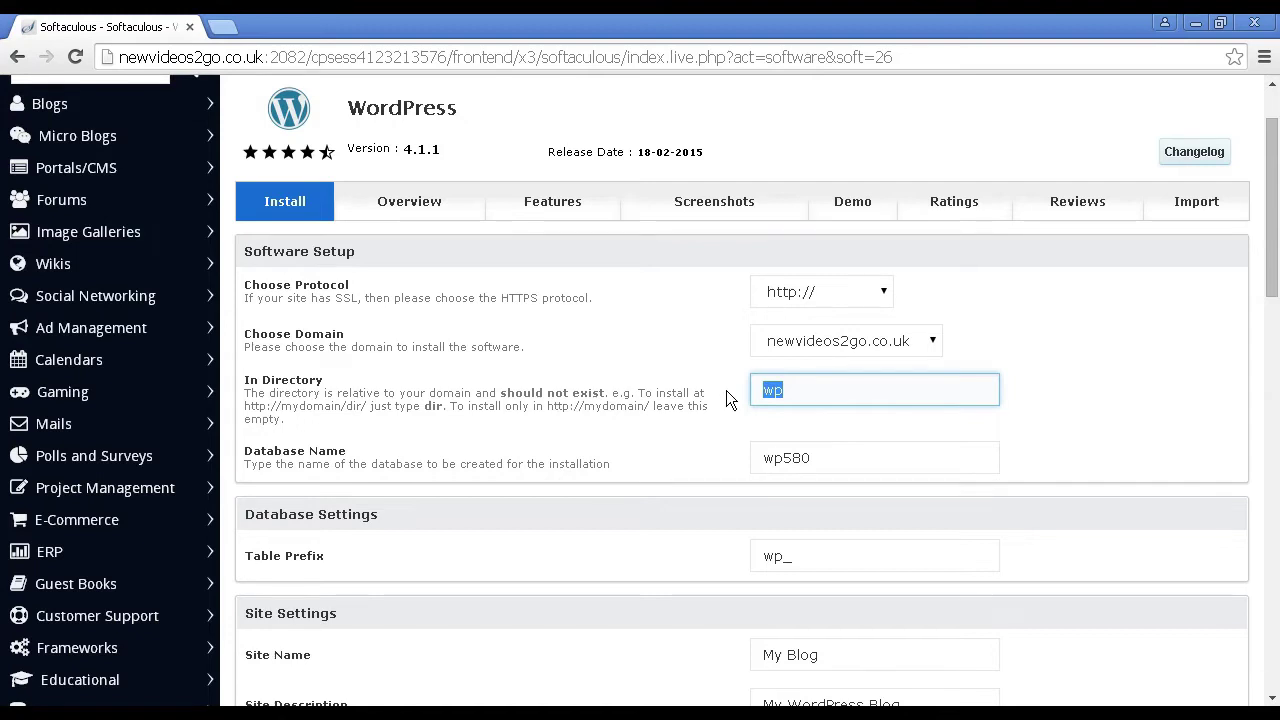
{"action": "key", "text": "BackSpace"}
- Leave the database name, the wp_ table prefix and the site name My Blog at their defaults
{"action": "left_click", "coordinate": [792, 466]}
{"action": "left_click", "coordinate": [811, 488]}
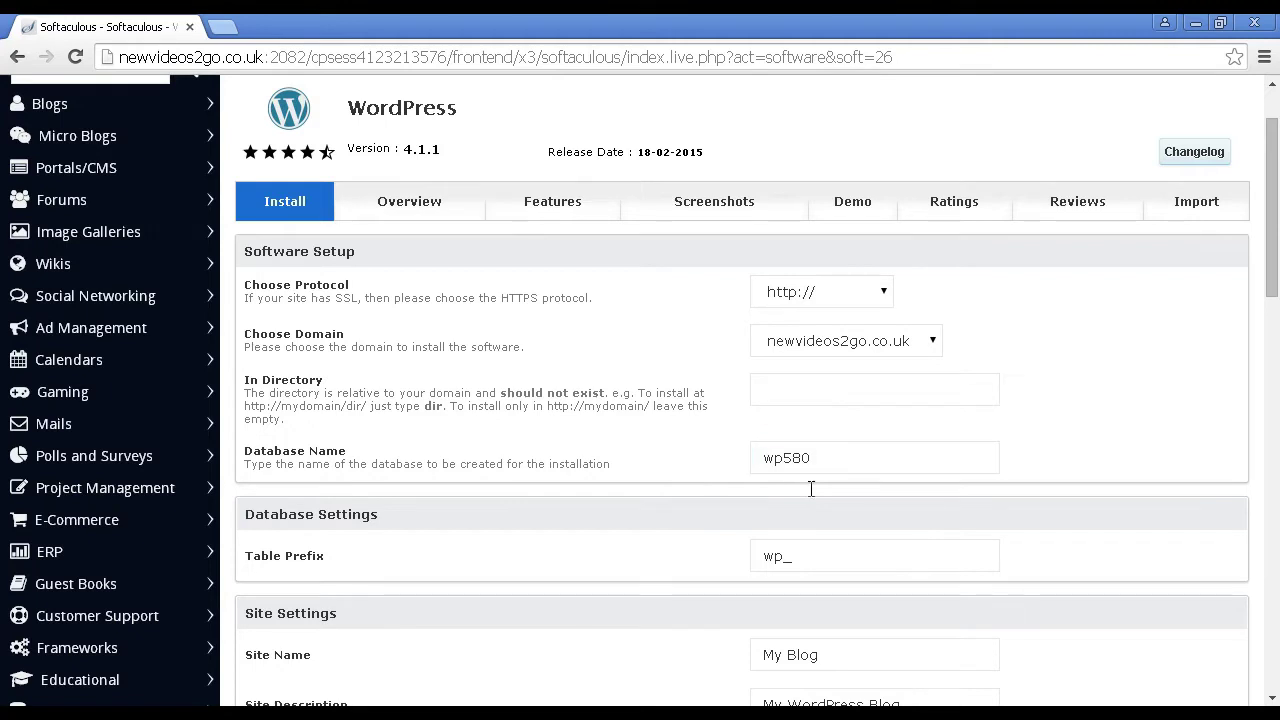
{"action": "left_click", "coordinate": [778, 558]}
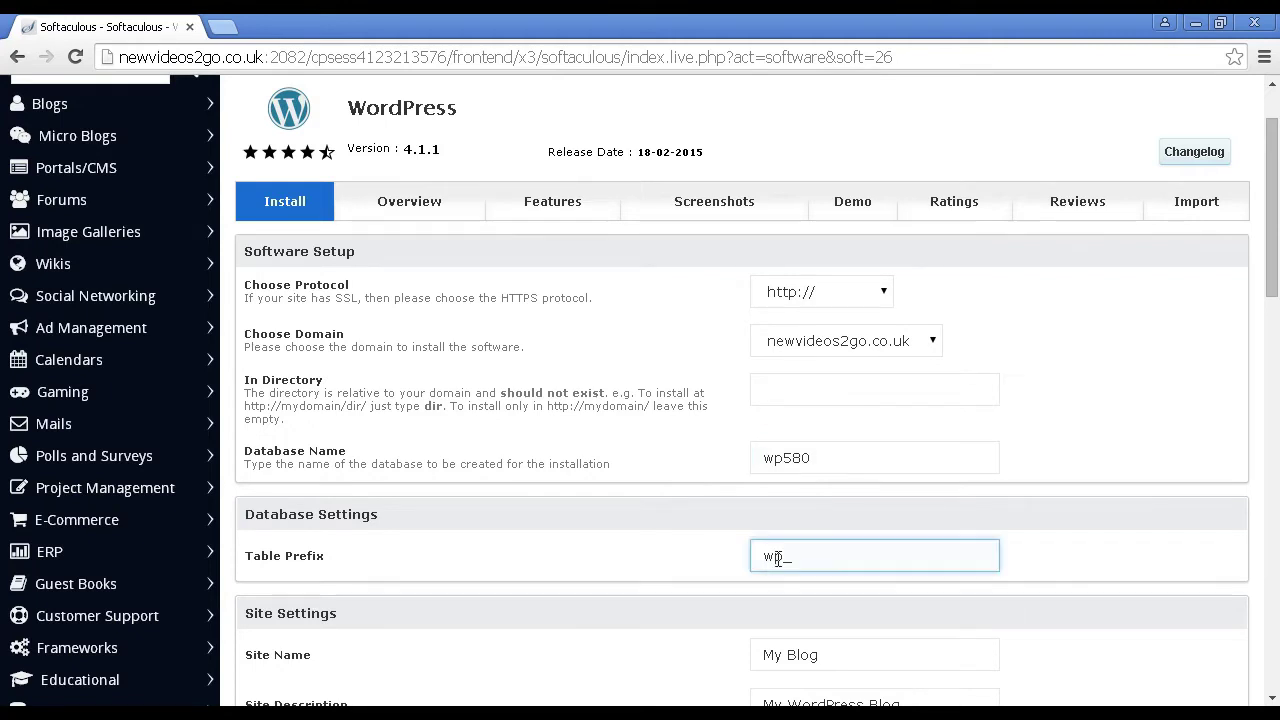
{"action": "left_click", "coordinate": [726, 507]}
{"action": "left_click", "coordinate": [772, 558]}
{"action": "left_click", "coordinate": [1121, 411]}
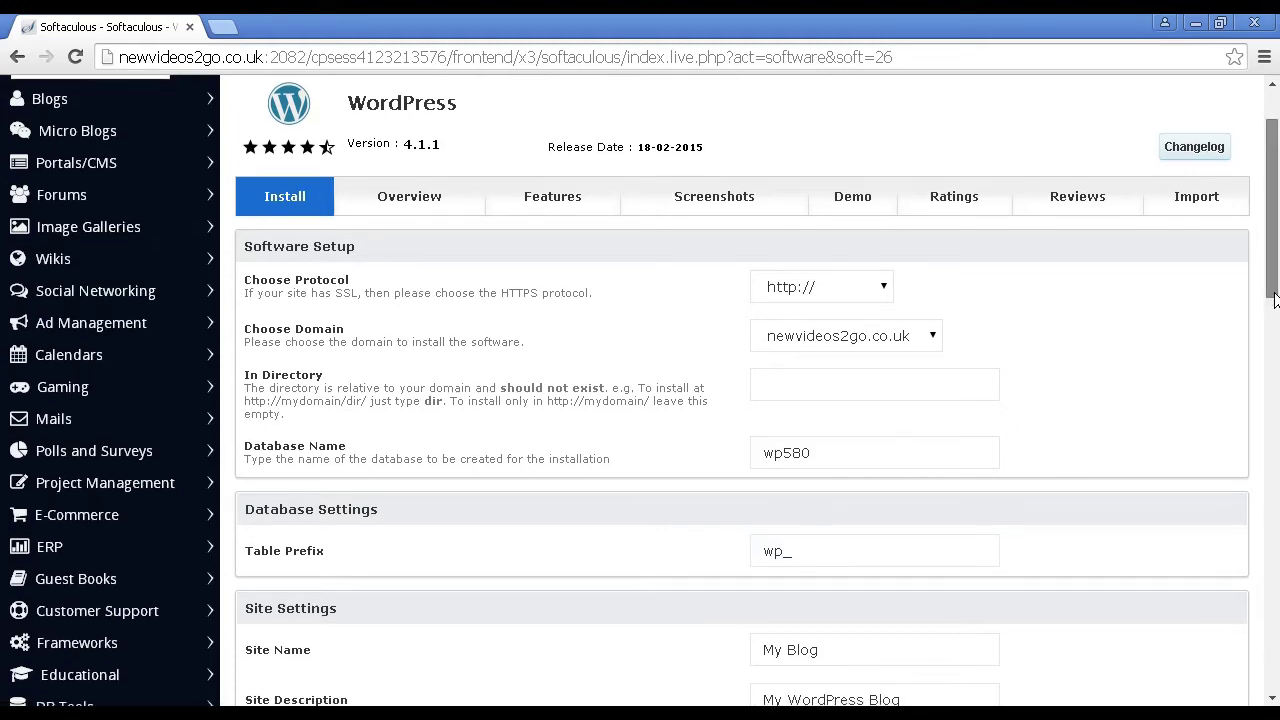
{"action": "left_click_drag", "start_coordinate": [1275, 290], "coordinate": [1275, 345]}
{"action": "scroll", "coordinate": [1275, 345], "scroll_direction": "down", "scroll_amount": 3}
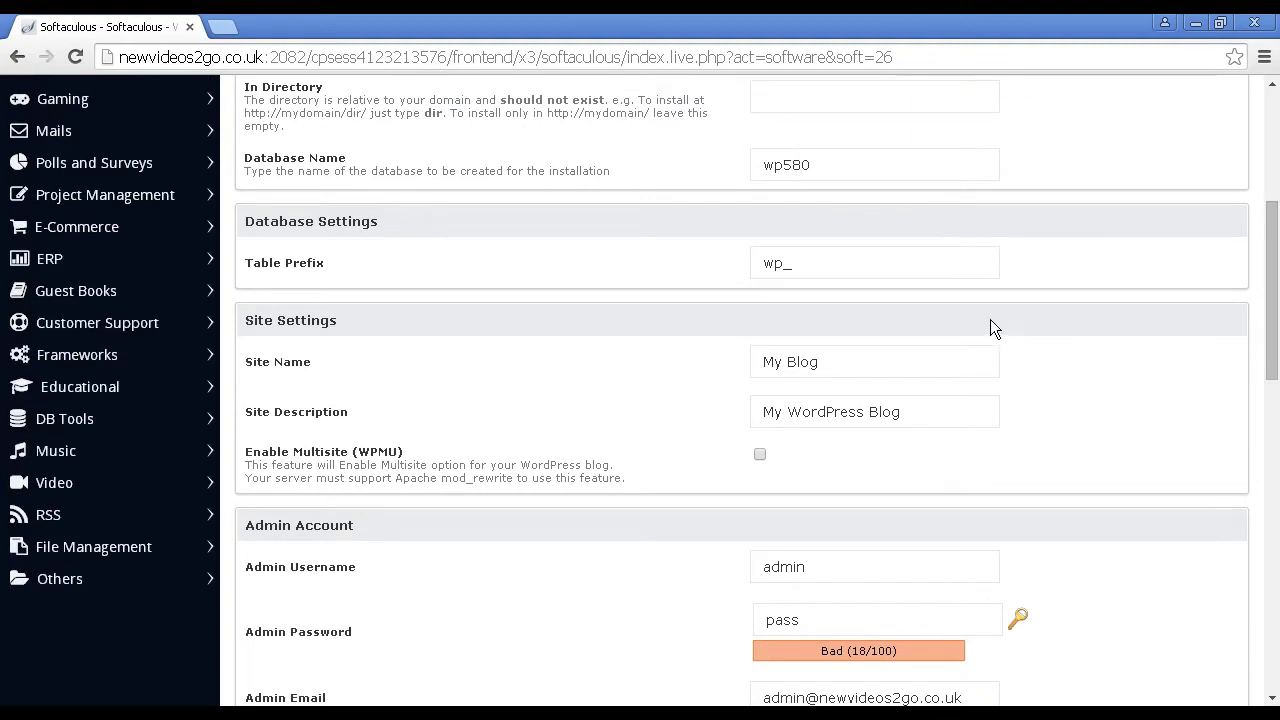
{"action": "left_click", "coordinate": [812, 370]}
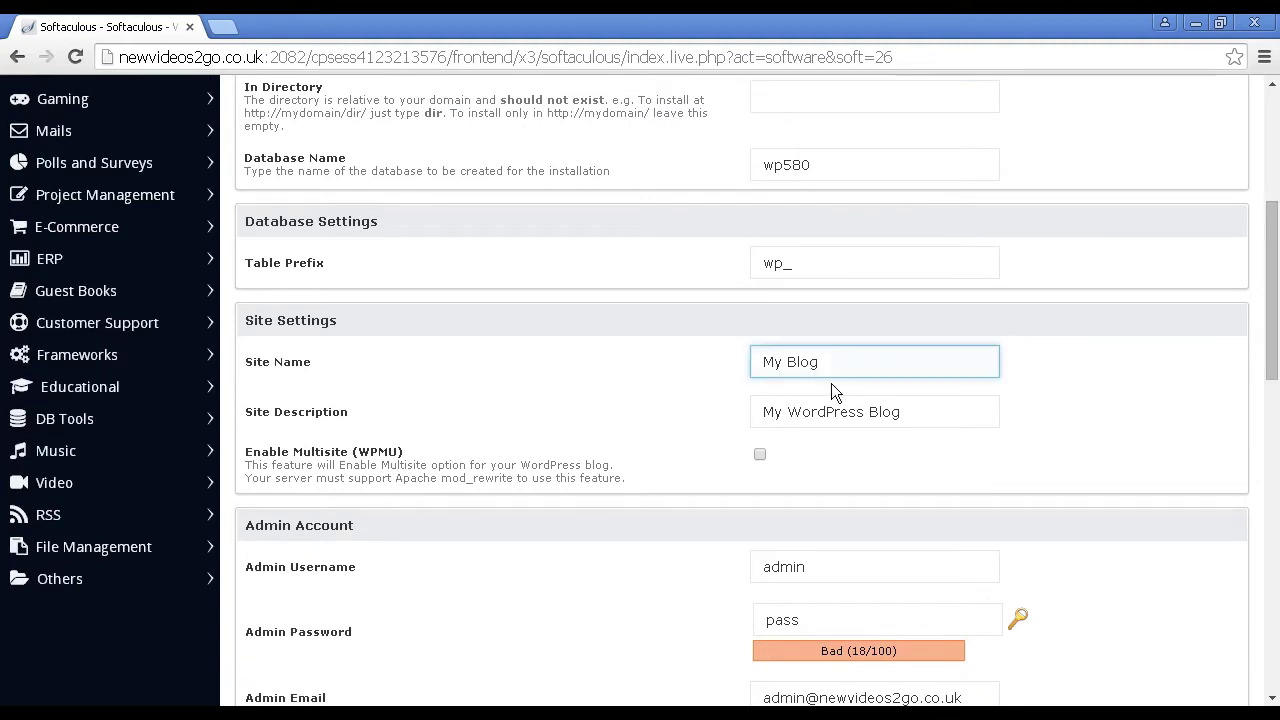
{"action": "left_click", "coordinate": [899, 435]}
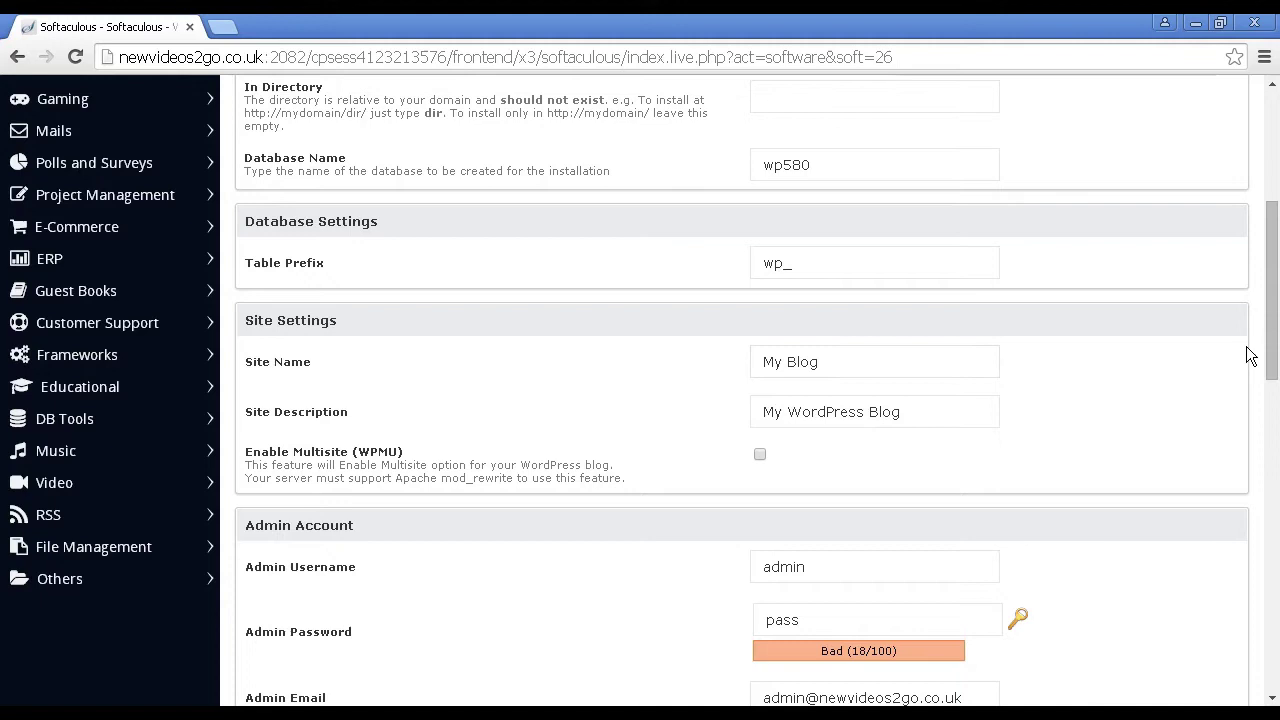
- Review the admin username and clear the weak default admin password
{"action": "left_click_drag", "start_coordinate": [1273, 340], "coordinate": [1266, 424]}
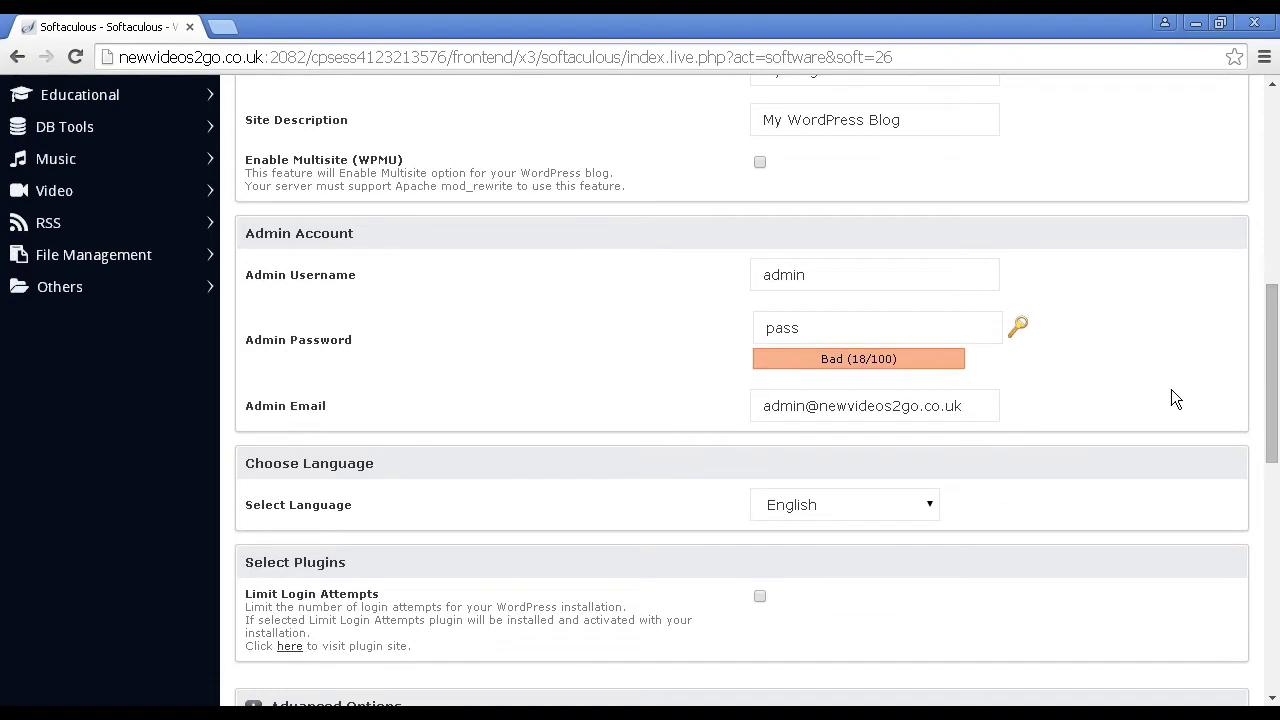
{"action": "left_click", "coordinate": [780, 289]}
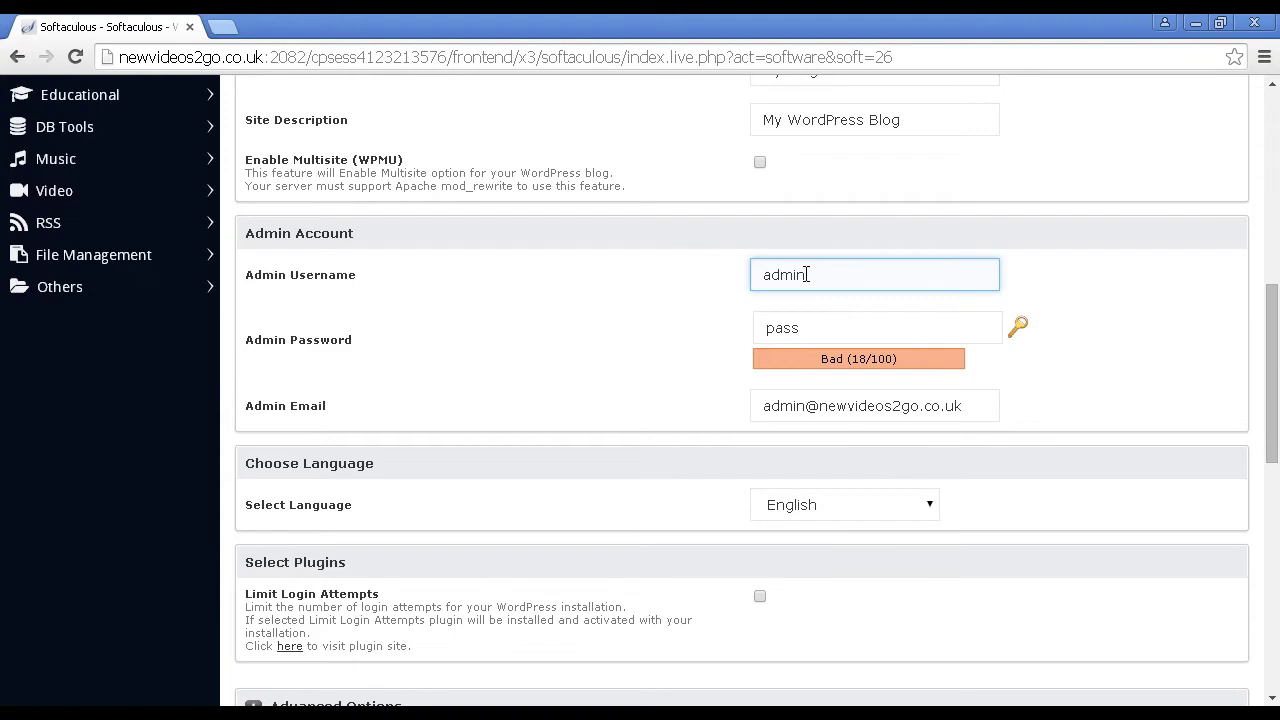
{"action": "left_click", "coordinate": [805, 330]}
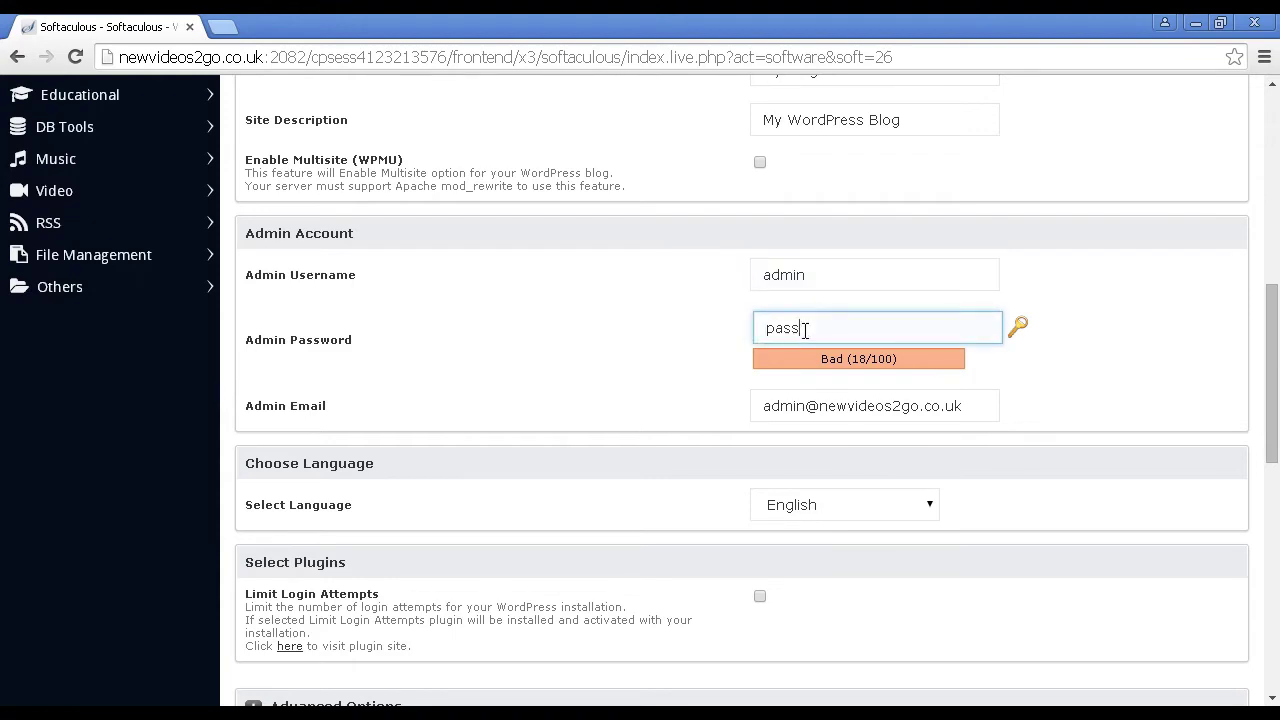
{"action": "left_click_drag", "start_coordinate": [805, 330], "coordinate": [750, 330]}
{"action": "key", "text": "BackSpace"}
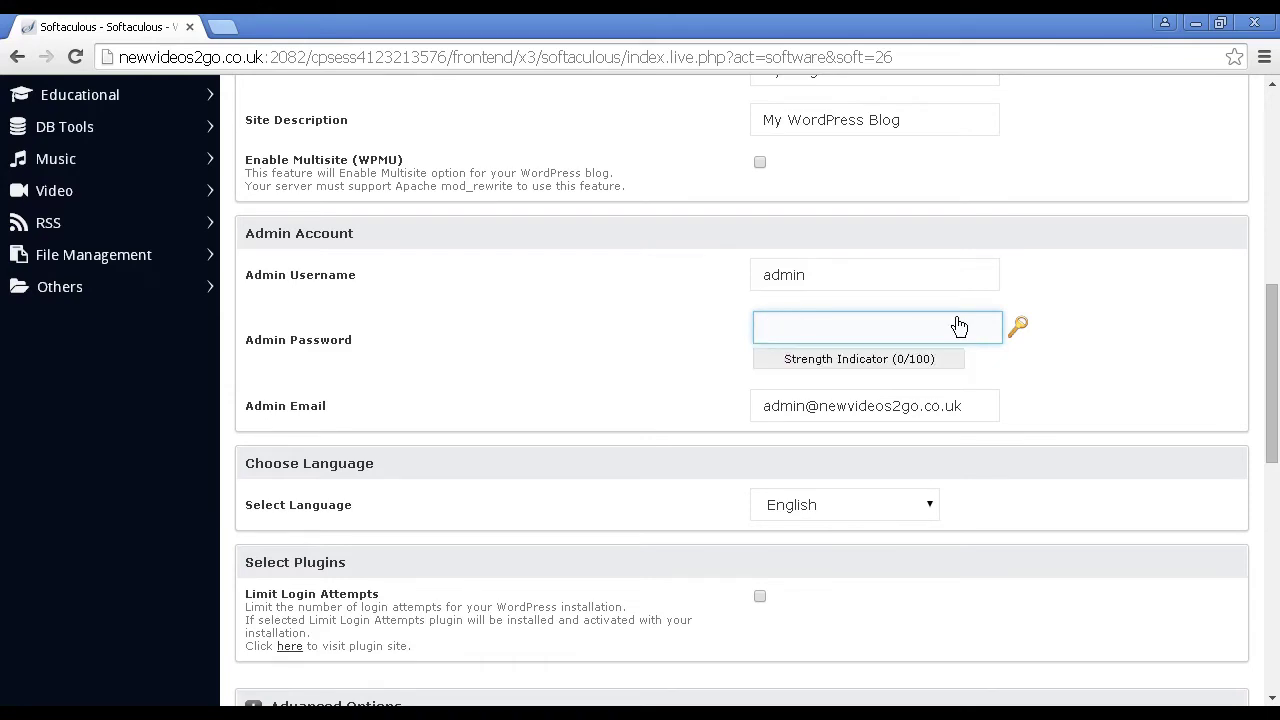
- Generate a strong random admin password, copy it for safekeeping, and check the admin e-mail
{"action": "left_click", "coordinate": [1017, 328]}
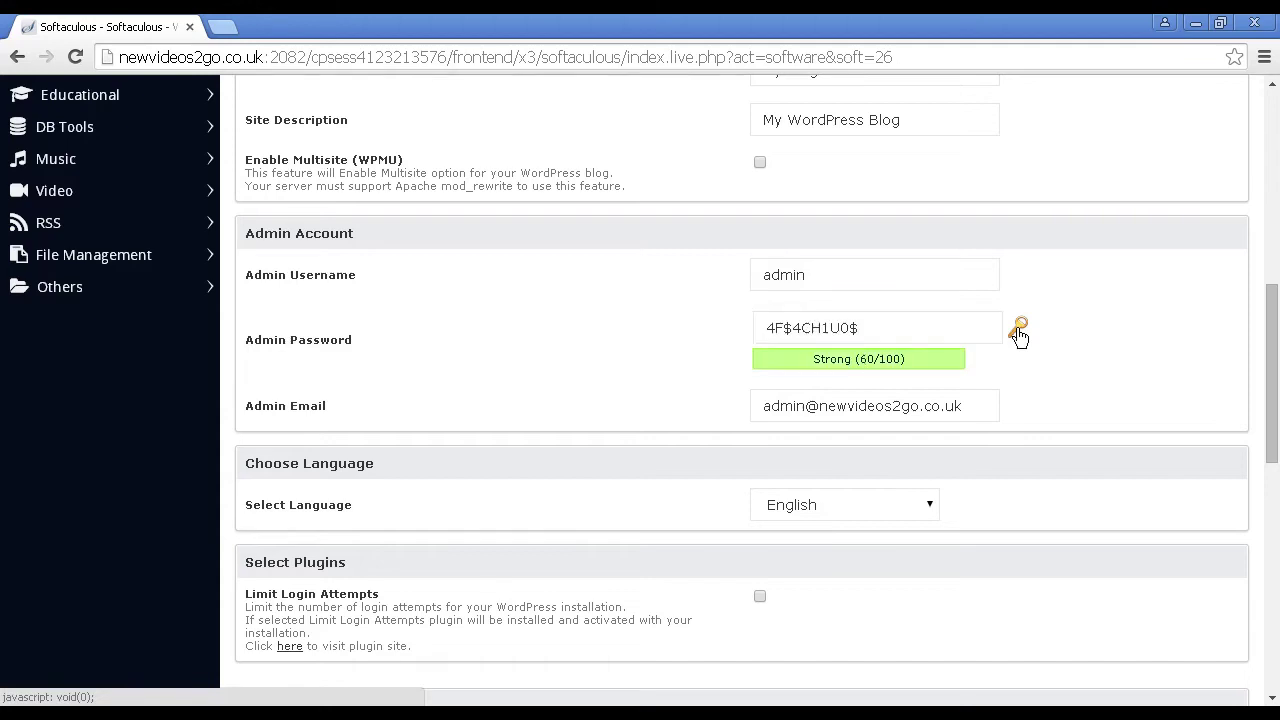
{"action": "left_click", "coordinate": [849, 328]}
{"action": "left_click_drag", "start_coordinate": [855, 328], "coordinate": [748, 328]}
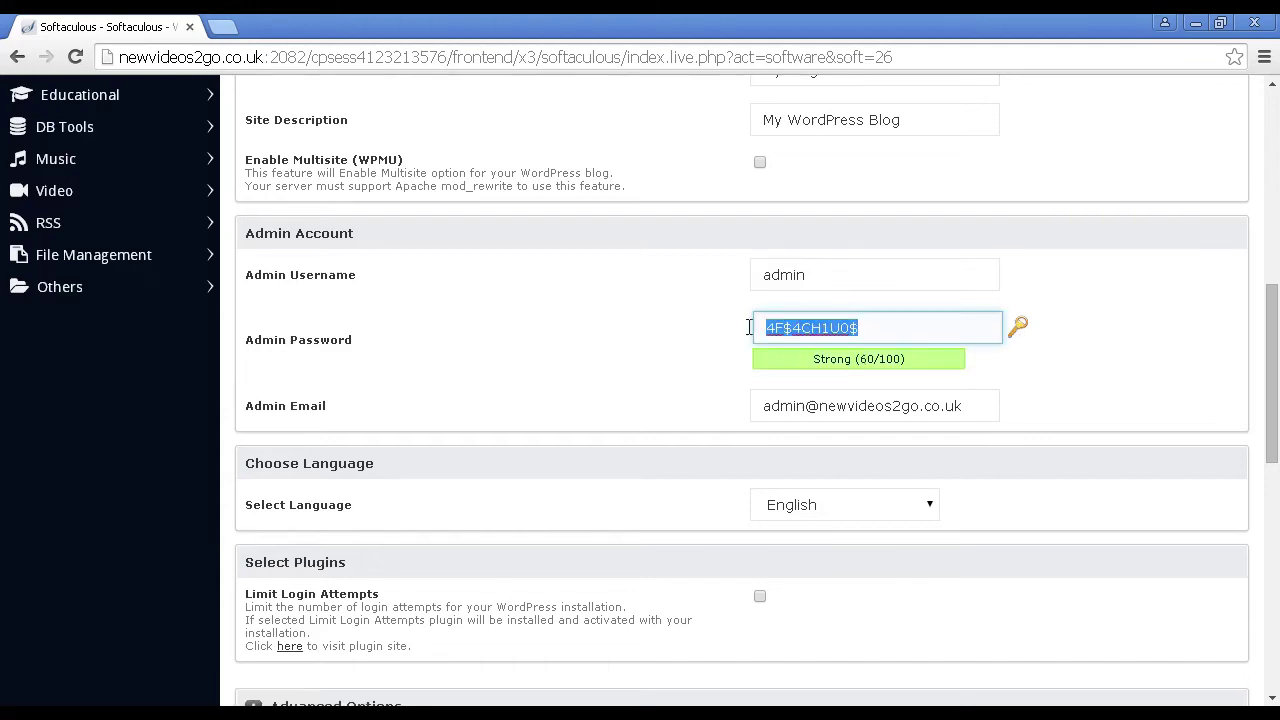
{"action": "right_click", "coordinate": [832, 325]}
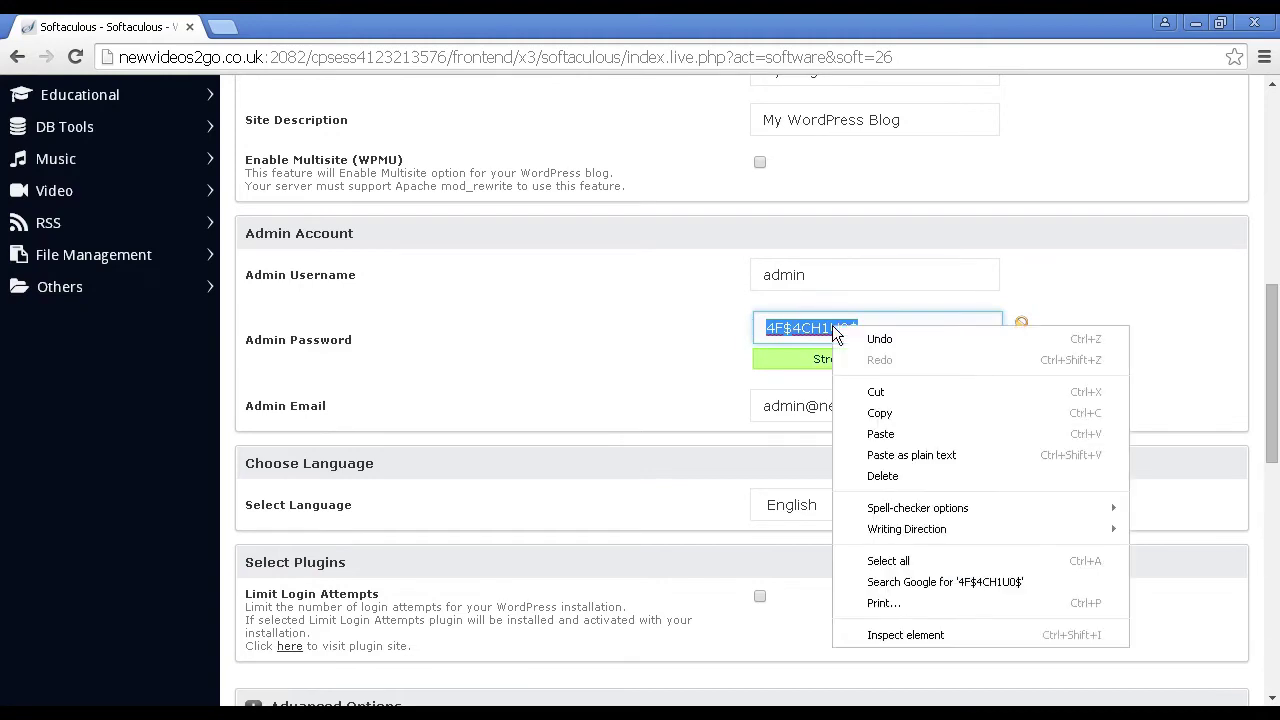
{"action": "left_click", "coordinate": [880, 413]}
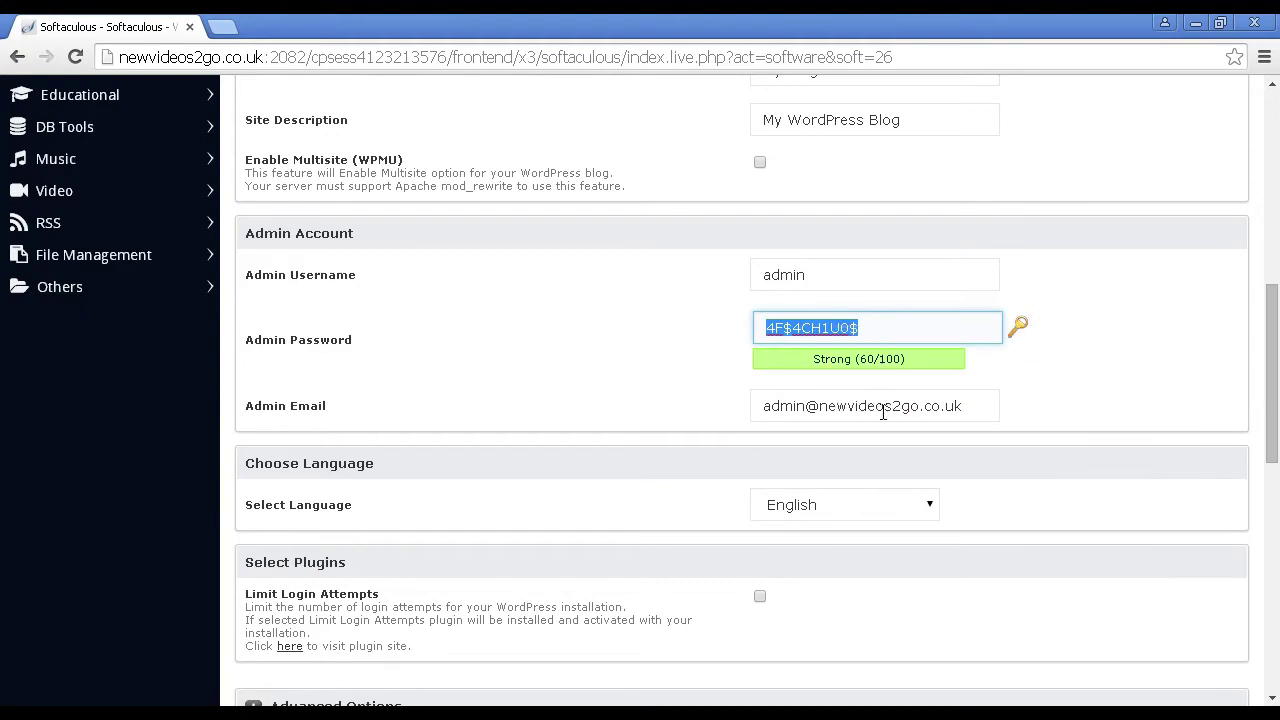
{"action": "left_click", "coordinate": [1052, 362]}
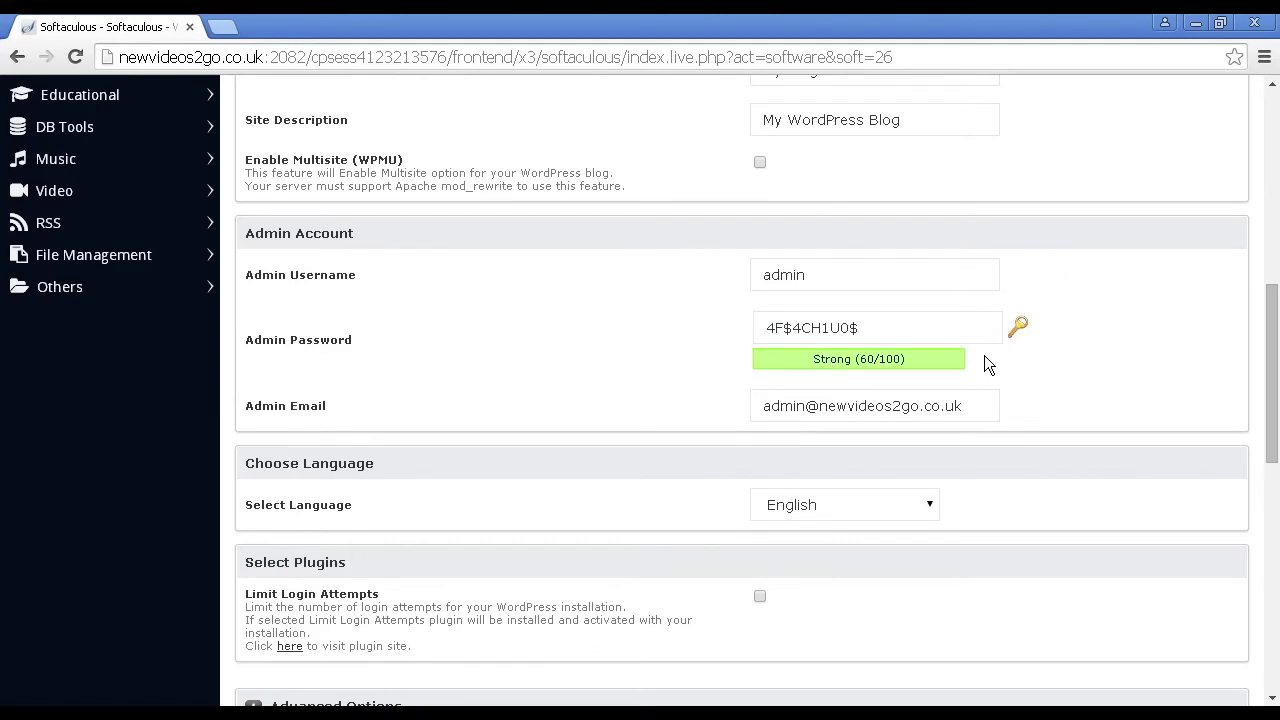
{"action": "left_click", "coordinate": [976, 406]}
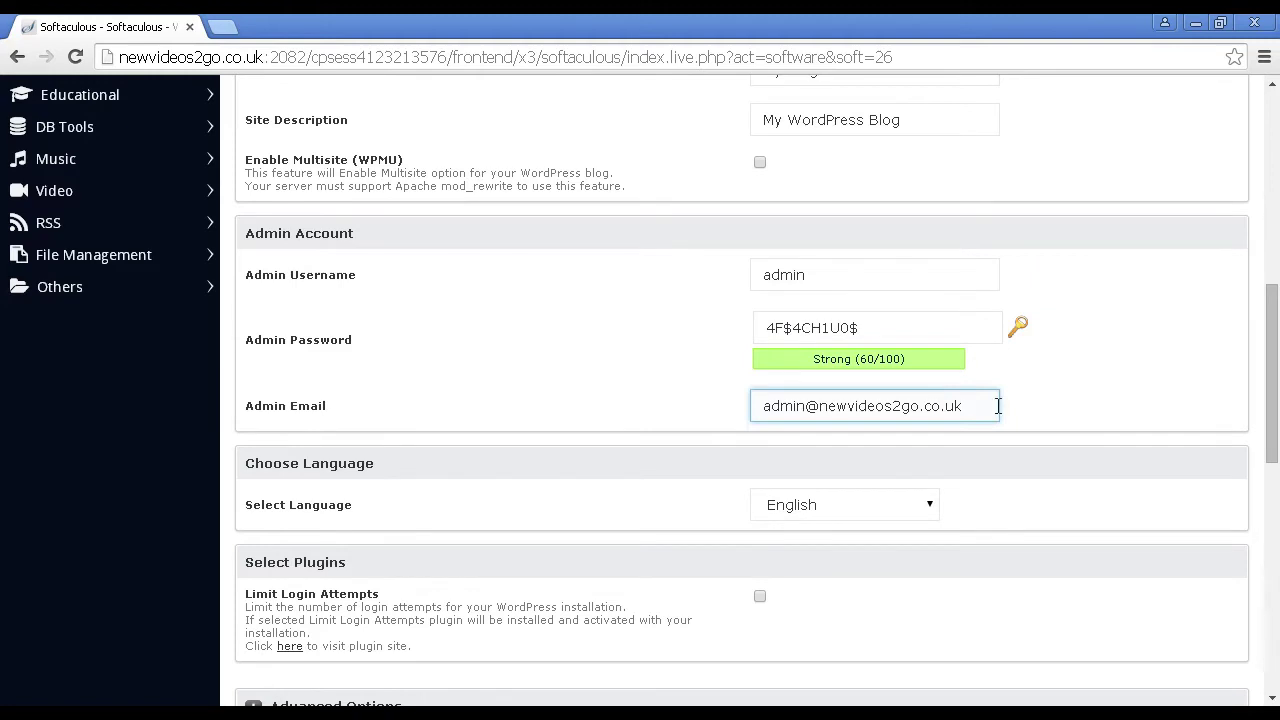
{"action": "left_click", "coordinate": [1012, 410]}
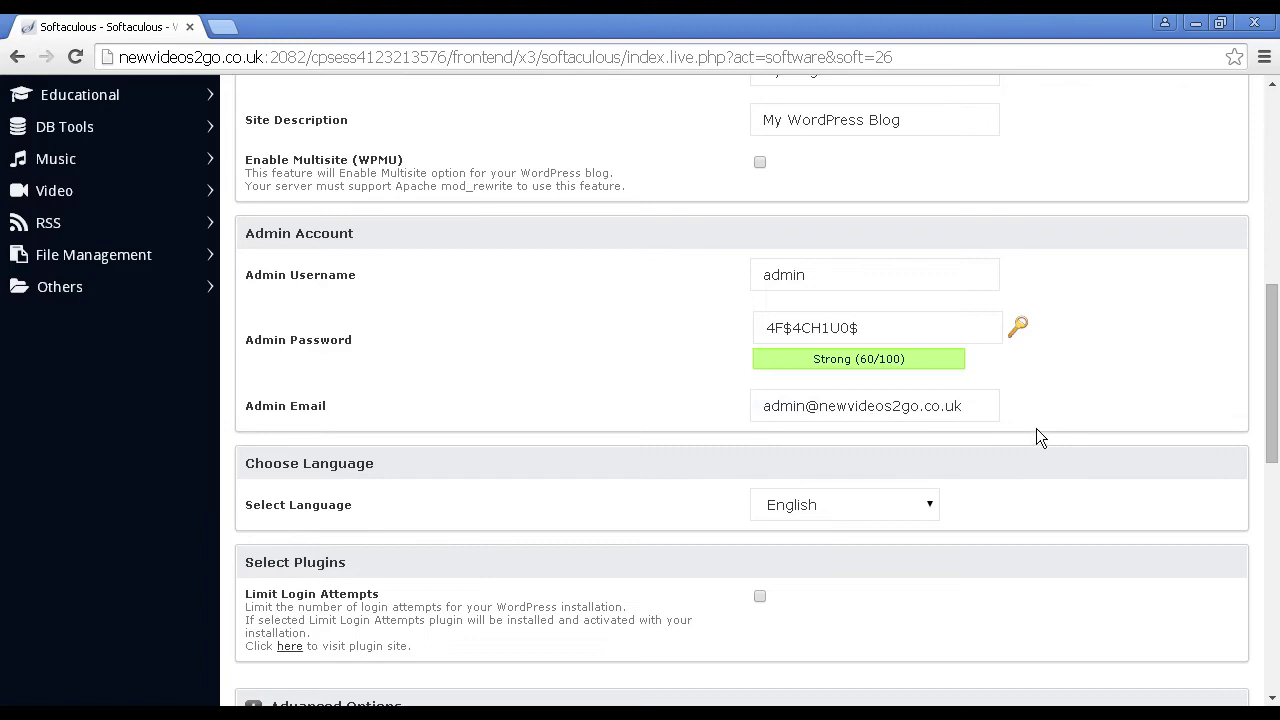
- Keep English in the Select Language list and tick the Limit Login Attempts plugin
{"action": "scroll", "coordinate": [1030, 420], "scroll_direction": "down", "scroll_amount": 1}
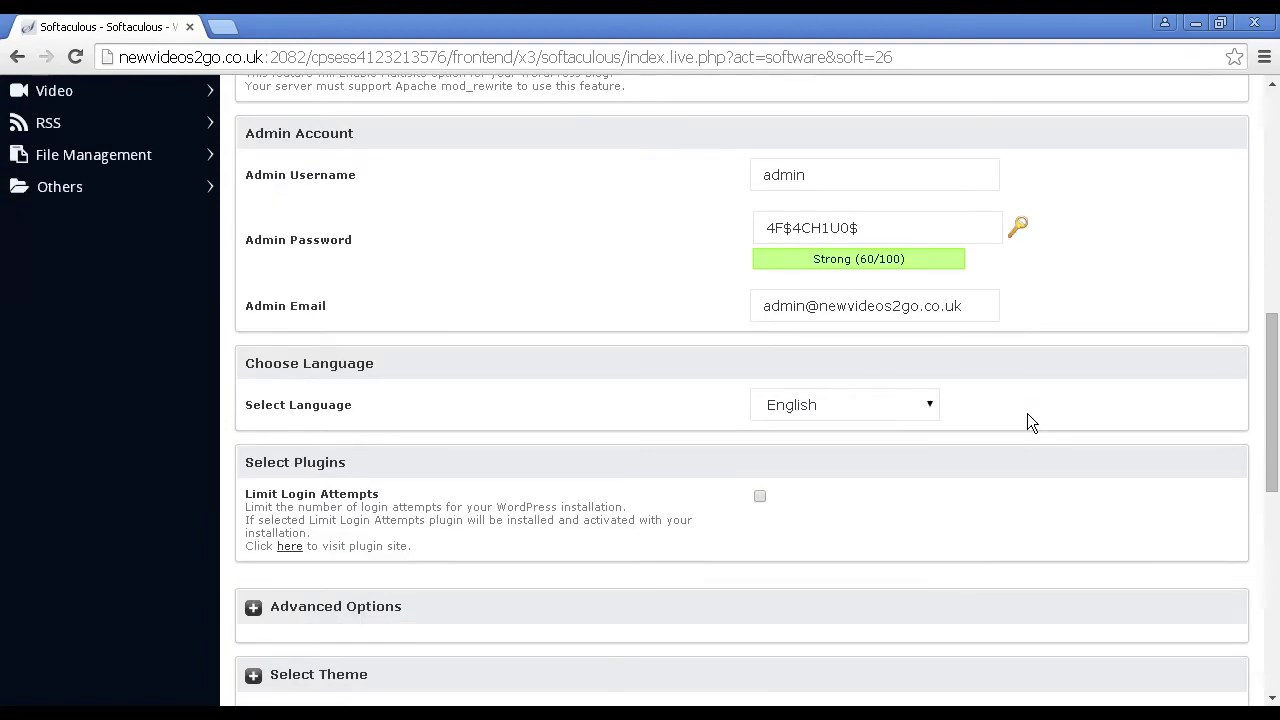
{"action": "scroll", "coordinate": [1029, 418], "scroll_direction": "down", "scroll_amount": 1}
{"action": "left_click", "coordinate": [928, 308]}
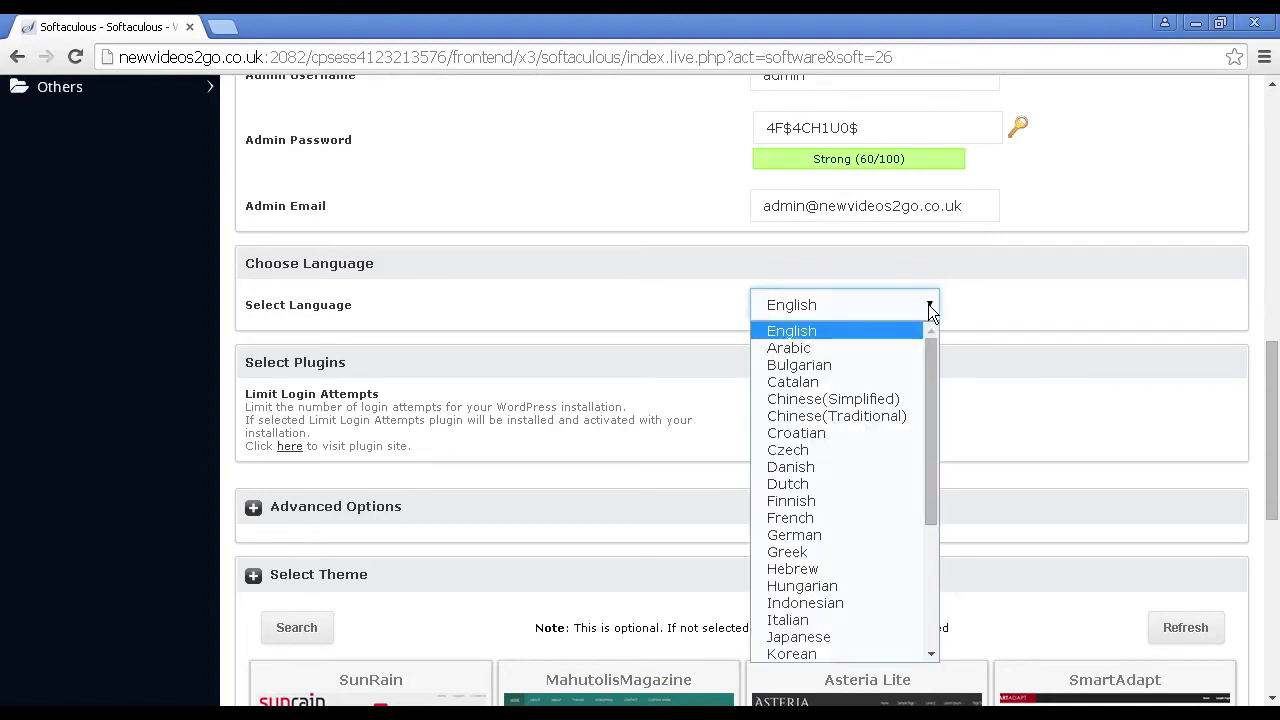
{"action": "scroll", "coordinate": [928, 385], "scroll_direction": "down", "scroll_amount": 2}
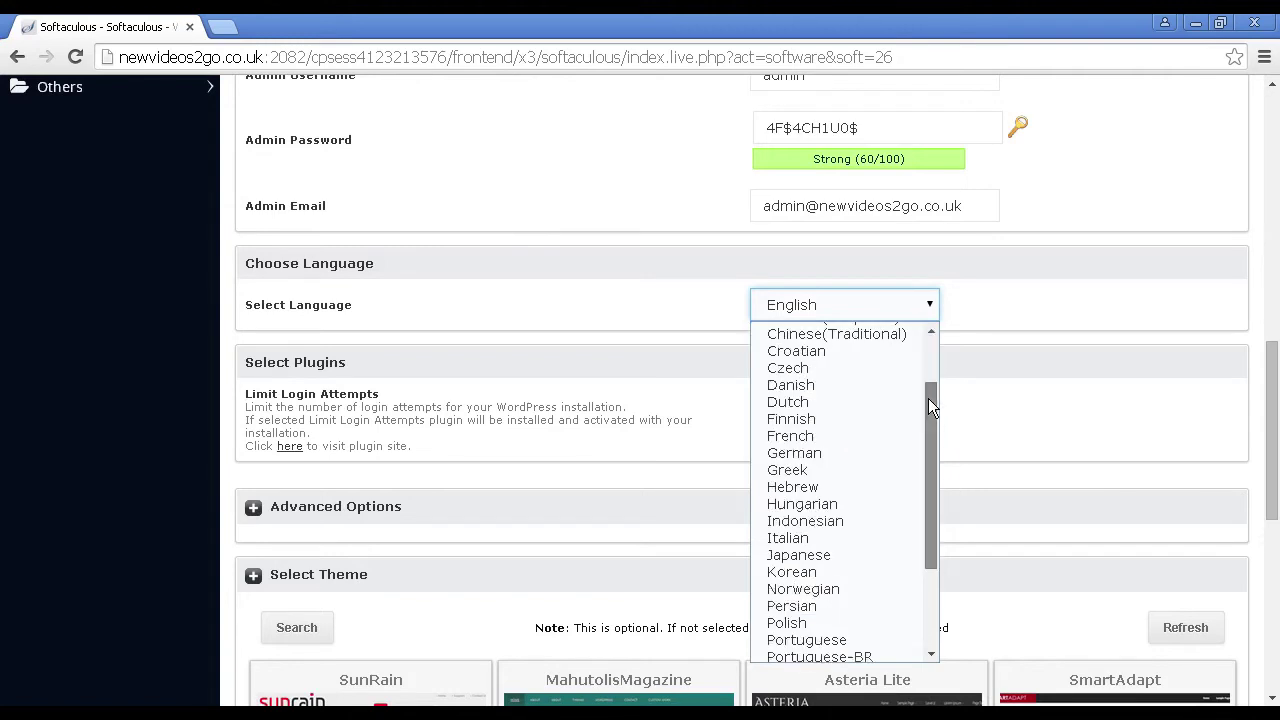
{"action": "left_click_drag", "start_coordinate": [928, 398], "coordinate": [925, 316]}
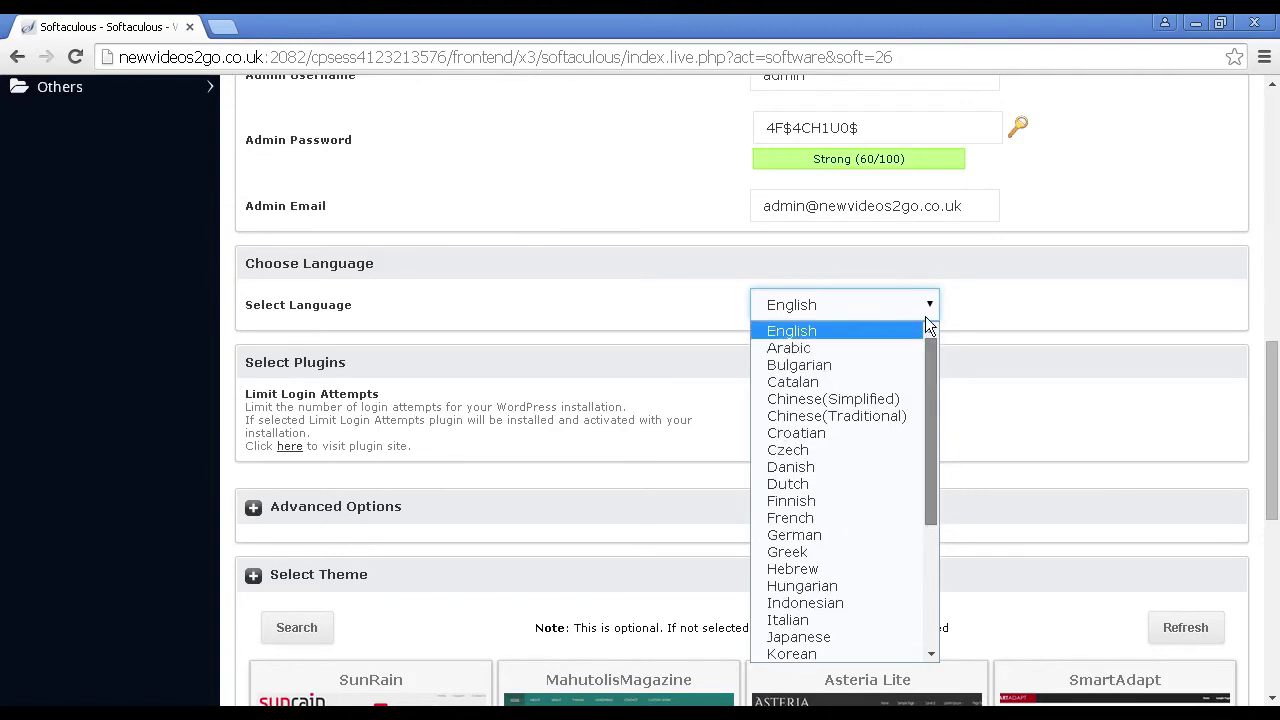
{"action": "left_click", "coordinate": [987, 295]}
{"action": "left_click", "coordinate": [783, 266]}
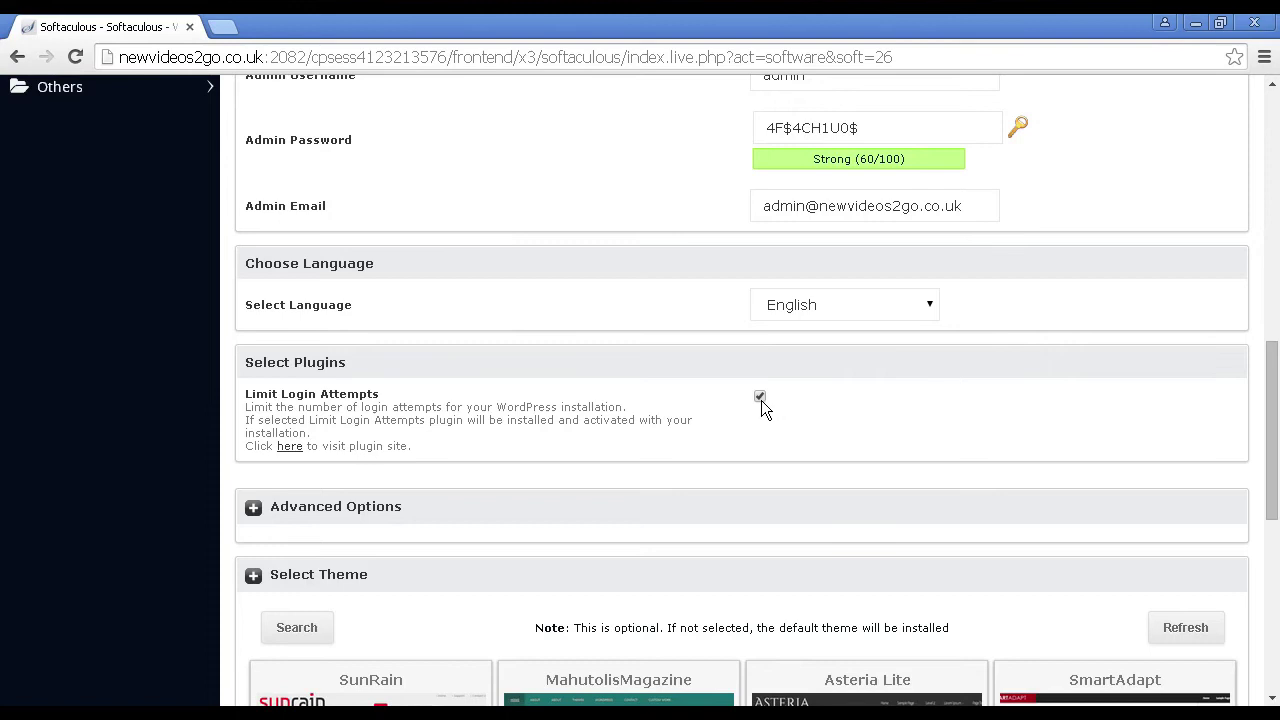
- Scroll past Select Theme, keeping the default theme, and focus the Email installation details field
{"action": "scroll", "coordinate": [320, 517], "scroll_direction": "down", "scroll_amount": 2}
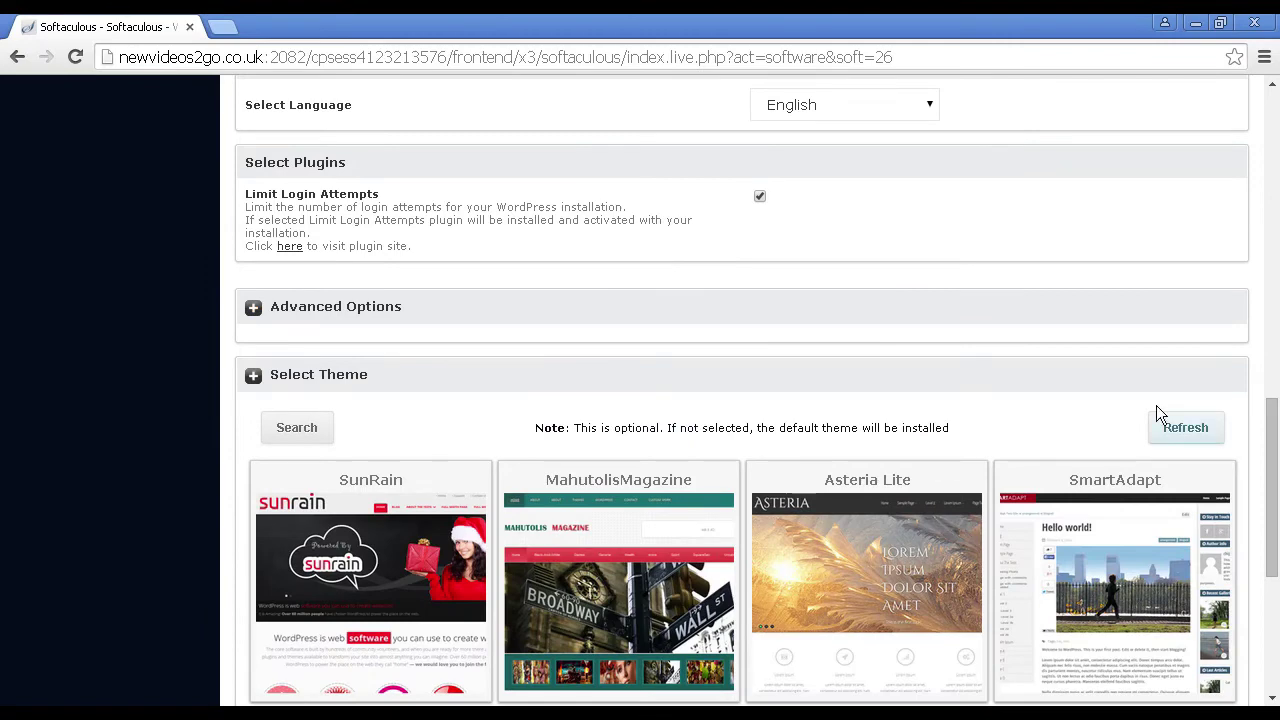
{"action": "left_click_drag", "start_coordinate": [1274, 440], "coordinate": [1276, 478]}
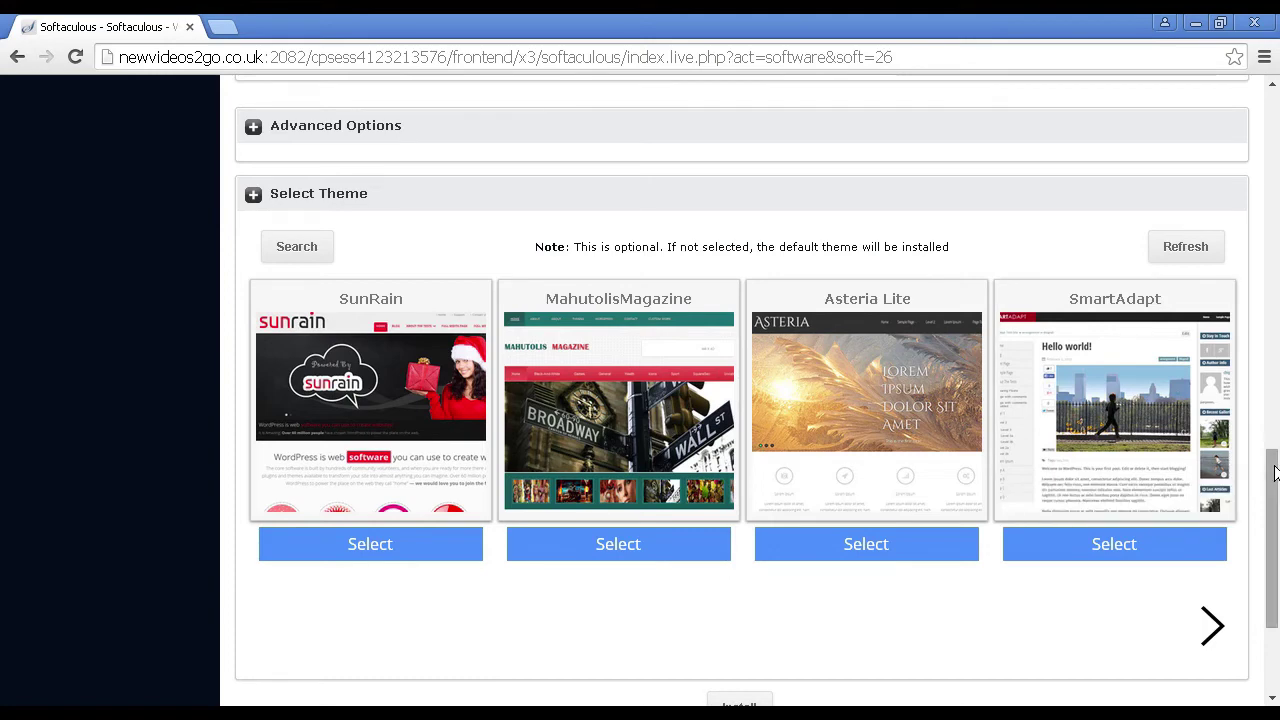
{"action": "left_click_drag", "start_coordinate": [1272, 485], "coordinate": [1274, 545]}
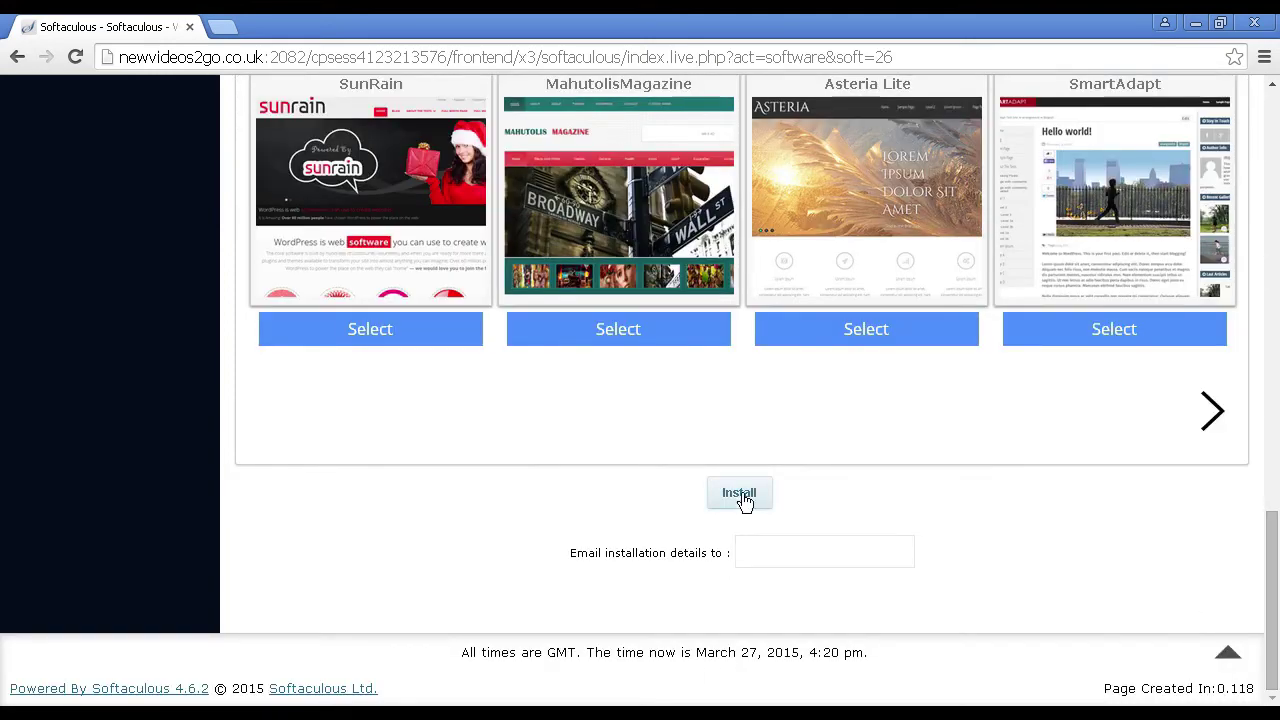
{"action": "left_click", "coordinate": [742, 553]}
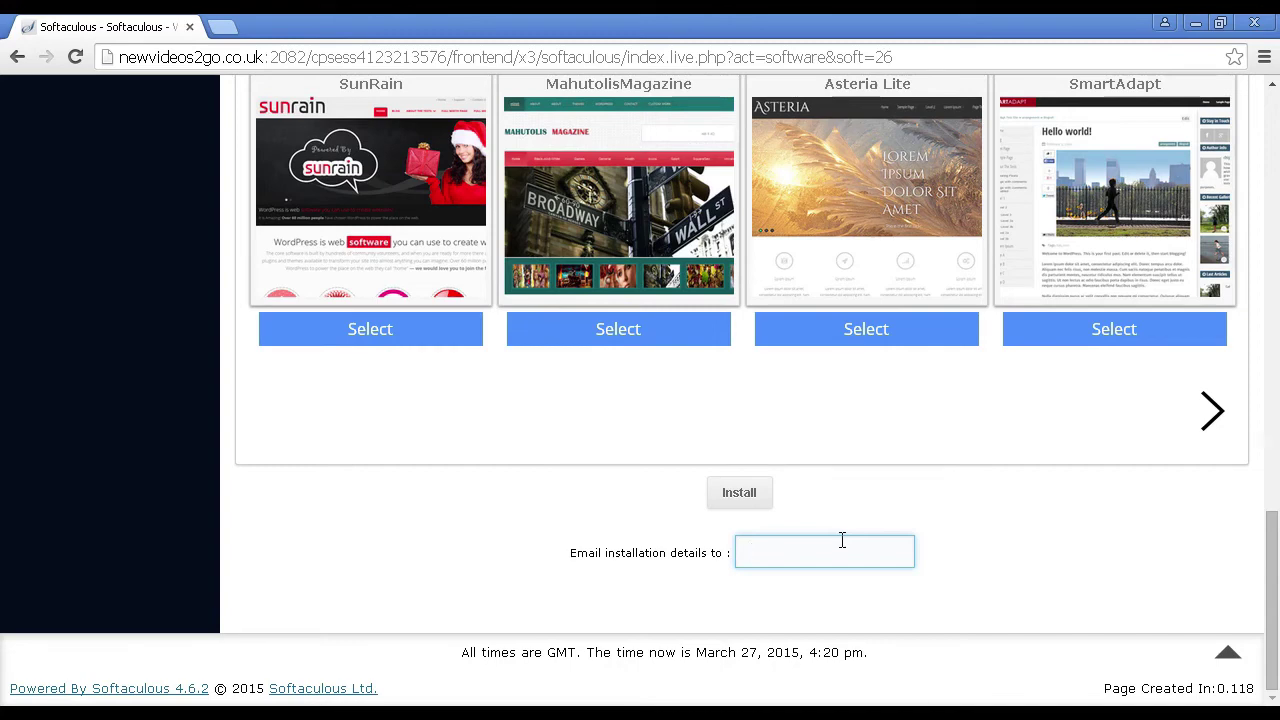
{"action": "left_click", "coordinate": [842, 540]}
- Install WordPress, then open the new newvideos2go.co.uk site from the success page
{"action": "left_click", "coordinate": [742, 496]}
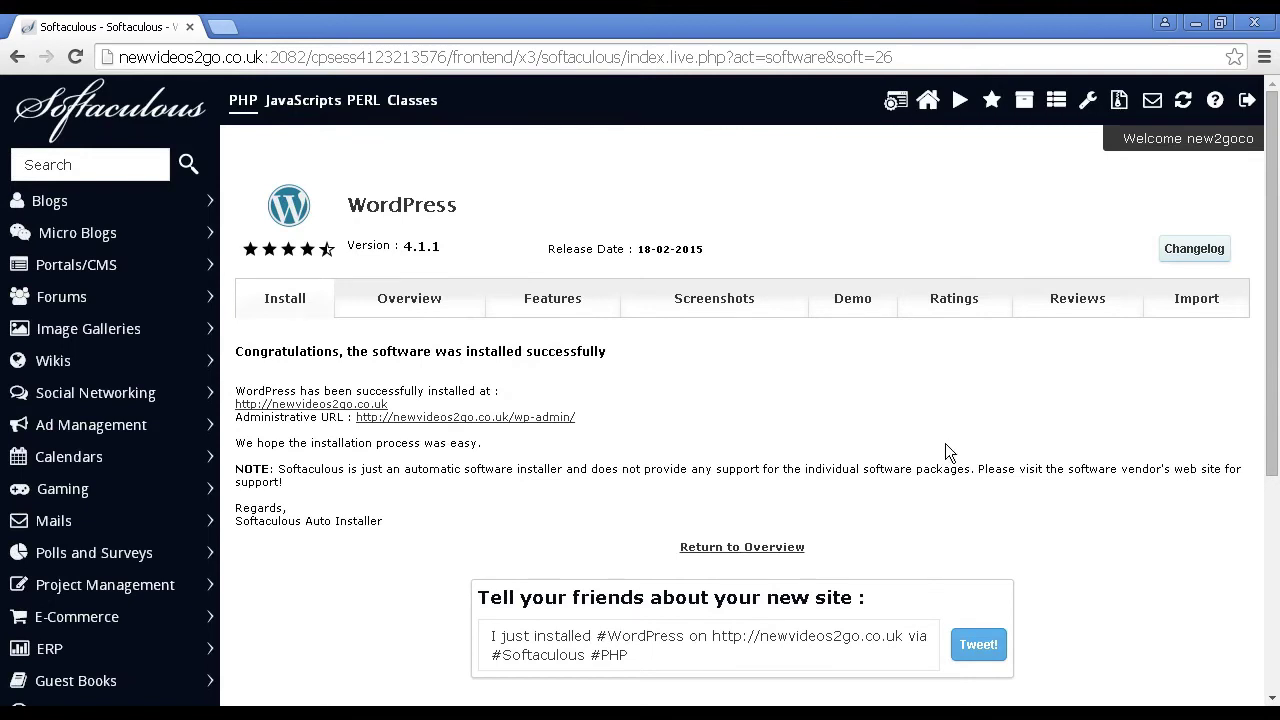
{"action": "left_click", "coordinate": [354, 405]}
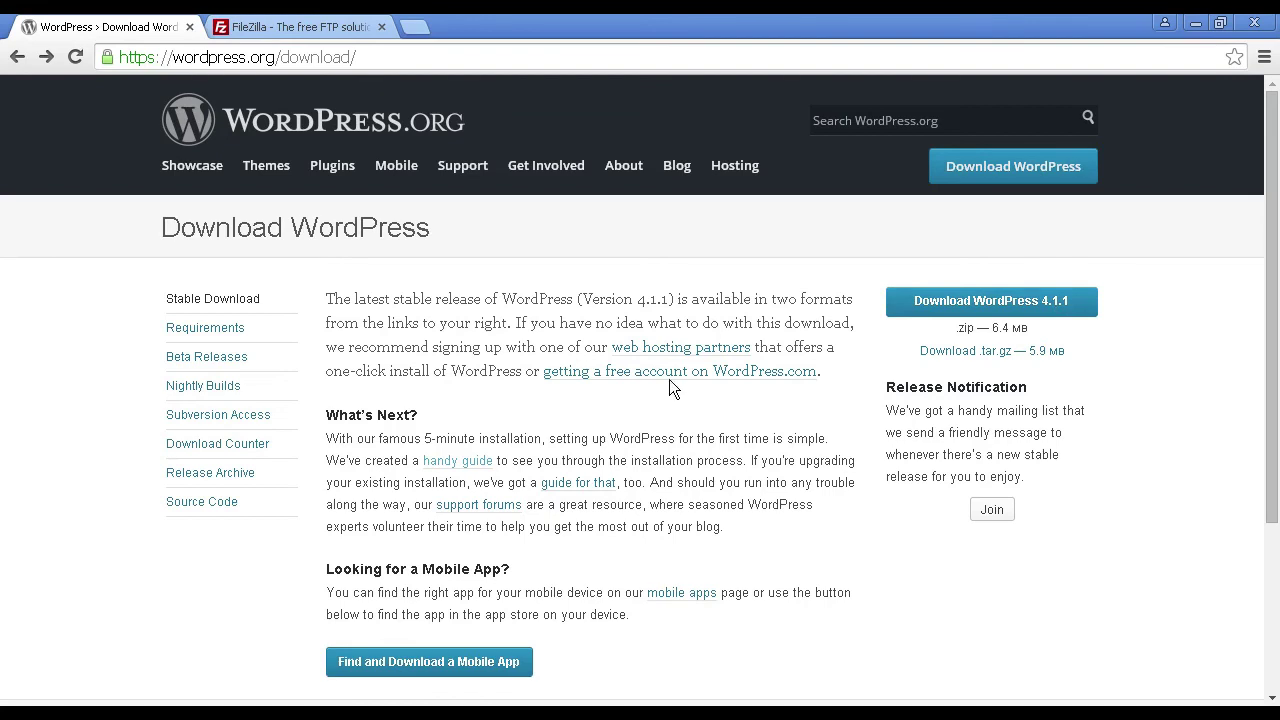
- Open the 'handy guide' Installing WordPress page and scroll to the Famous 5-Minute Install section
{"action": "left_click", "coordinate": [469, 461]}
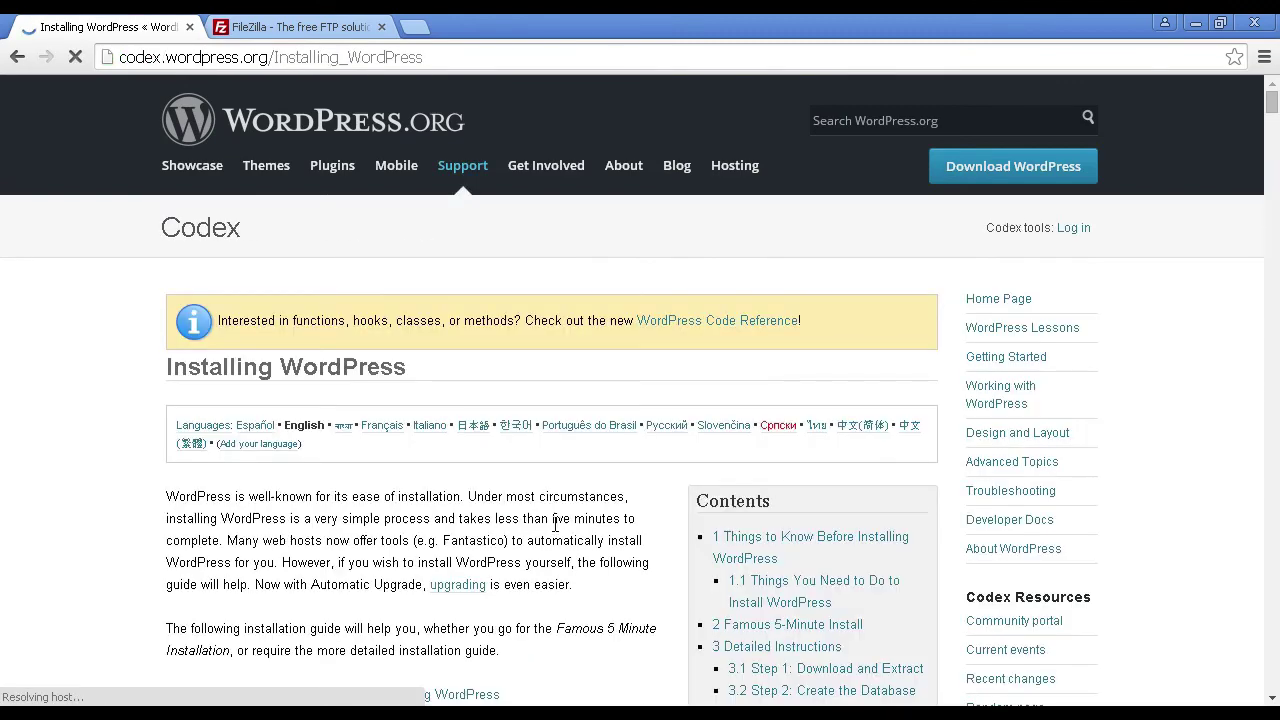
{"action": "scroll", "coordinate": [567, 497], "scroll_direction": "down", "scroll_amount": 2}
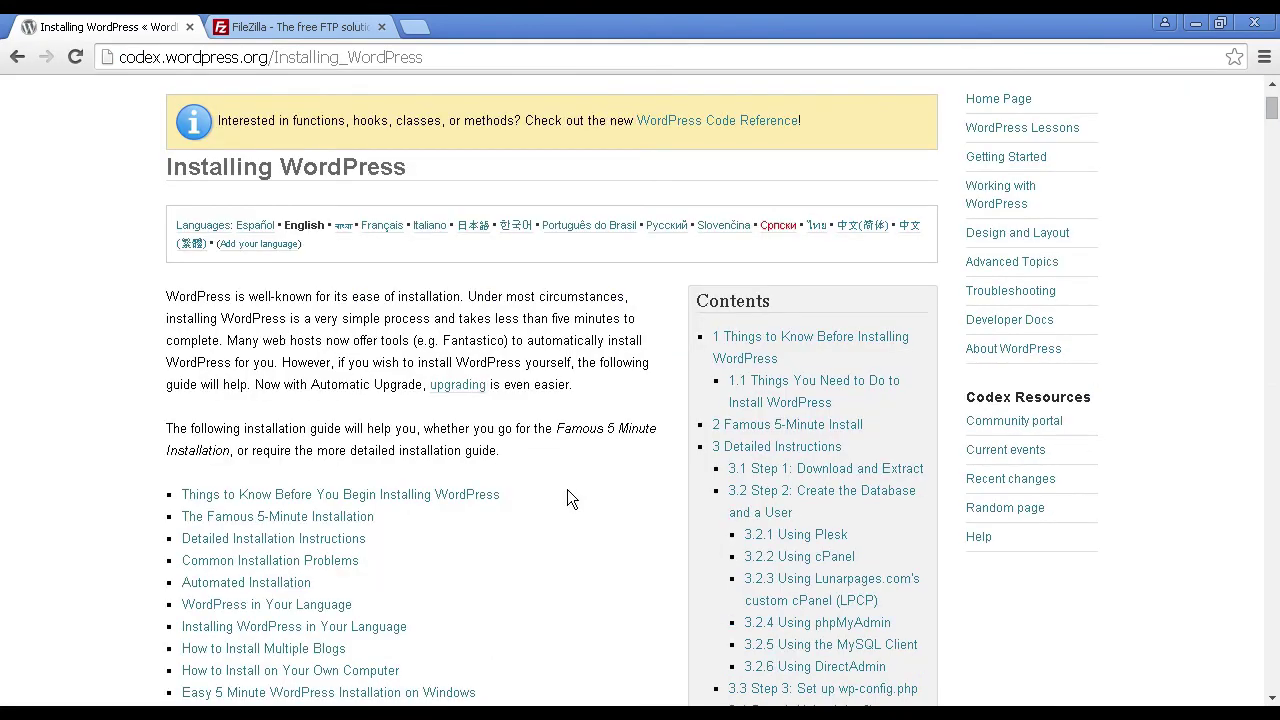
{"action": "scroll", "coordinate": [567, 489], "scroll_direction": "down", "scroll_amount": 3}
{"action": "scroll", "coordinate": [566, 451], "scroll_direction": "down", "scroll_amount": 3}
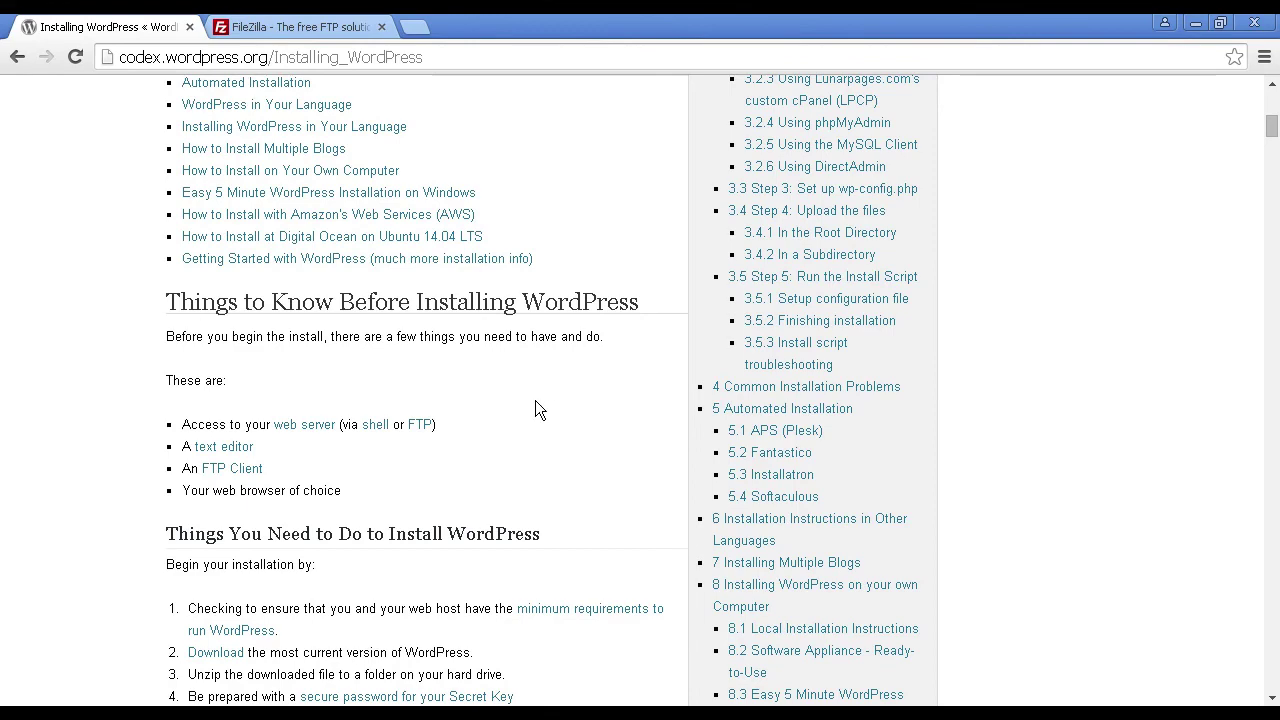
{"action": "scroll", "coordinate": [535, 410], "scroll_direction": "down", "scroll_amount": 2}
{"action": "scroll", "coordinate": [541, 408], "scroll_direction": "down", "scroll_amount": 1}
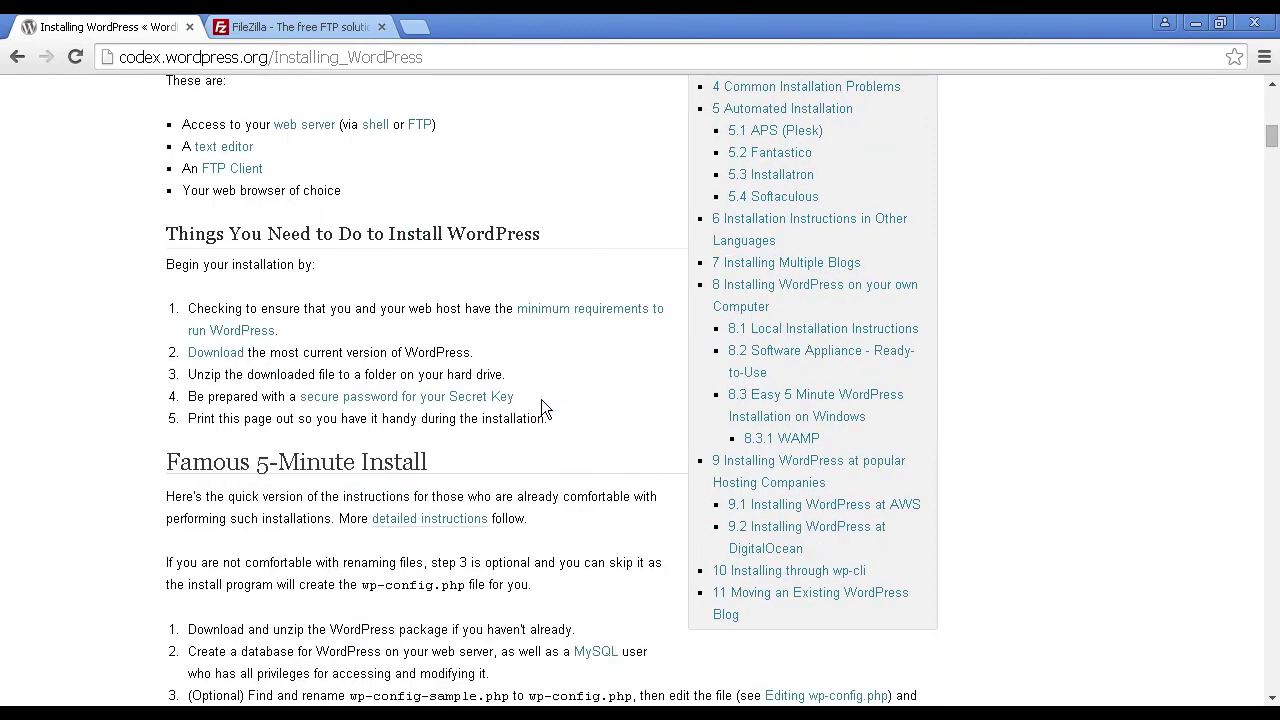
{"action": "scroll", "coordinate": [541, 407], "scroll_direction": "down", "scroll_amount": 4}
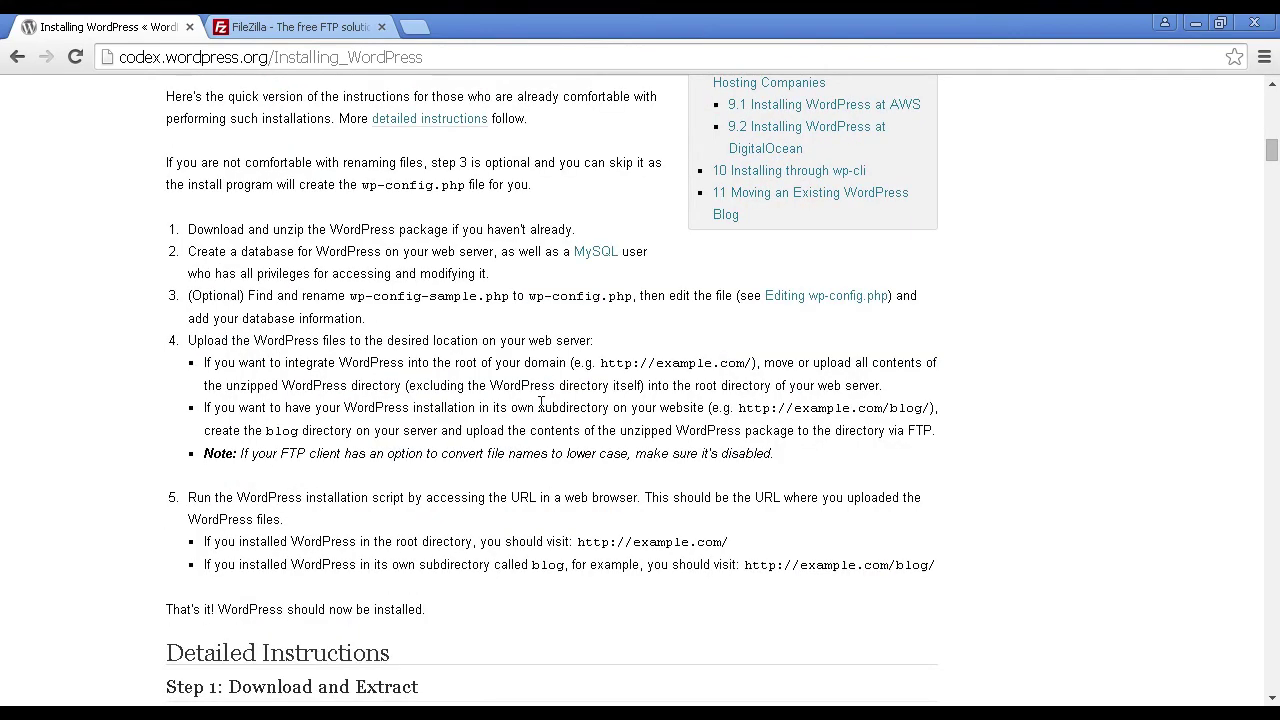
{"action": "scroll", "coordinate": [544, 404], "scroll_direction": "up", "scroll_amount": 1}
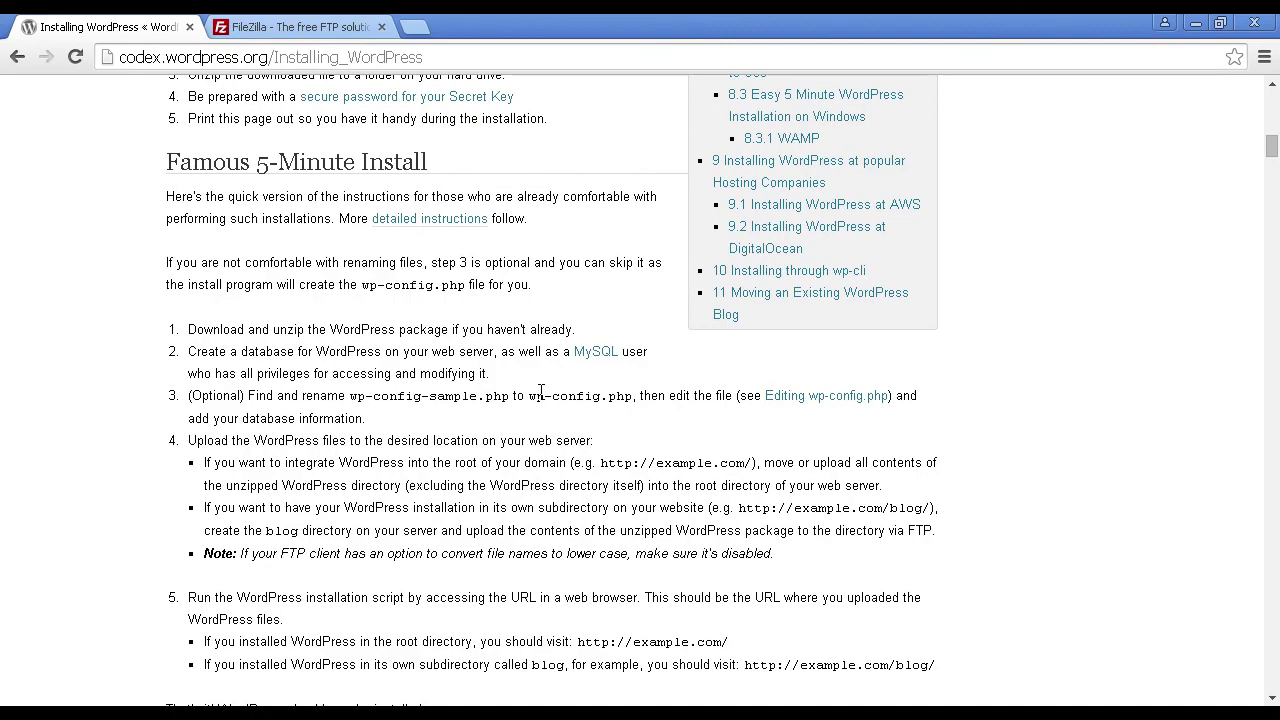
- Switch to the filezilla-project.org tab showing the FileZilla Overview homepage
{"action": "left_click", "coordinate": [327, 27]}
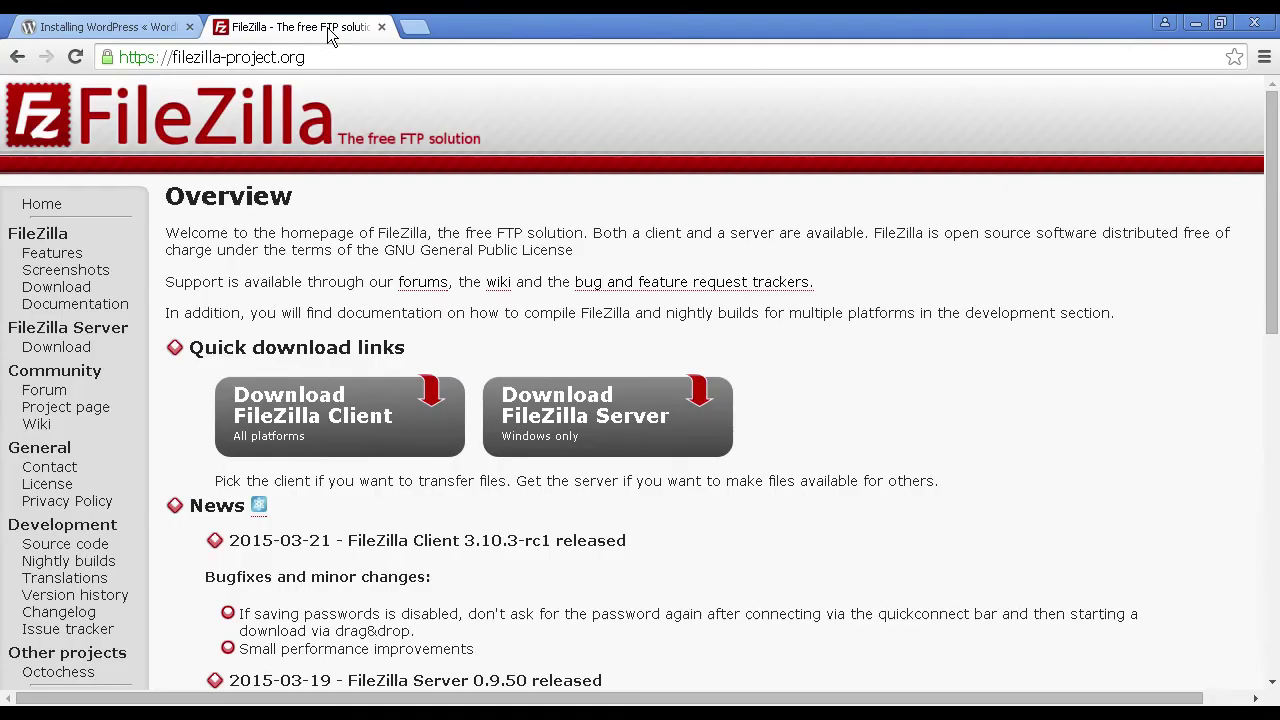